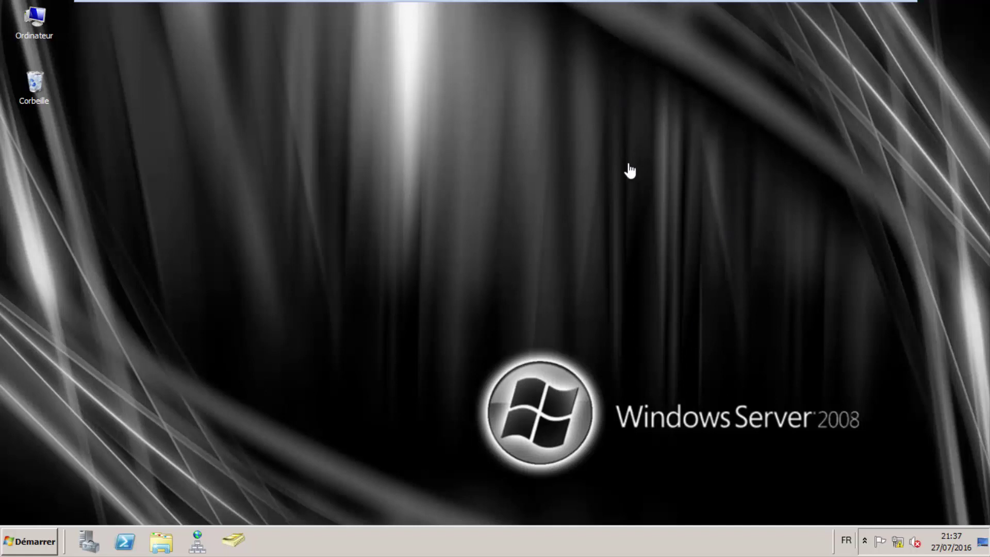
# Glance at the Windows 7 VM, then open the server's Network and Sharing Center from the tray.
pyautogui.moveTo(687, 4)
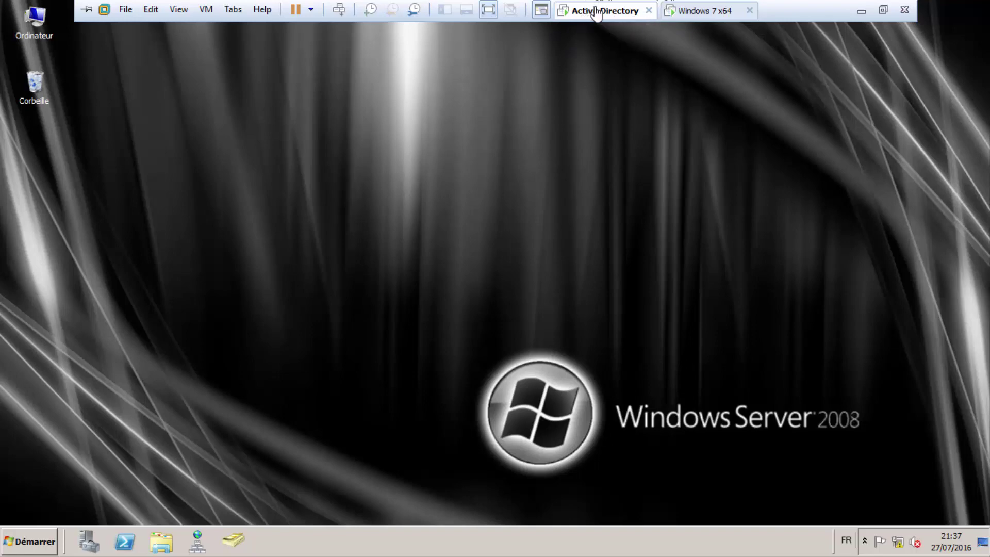
pyautogui.click(671, 13)
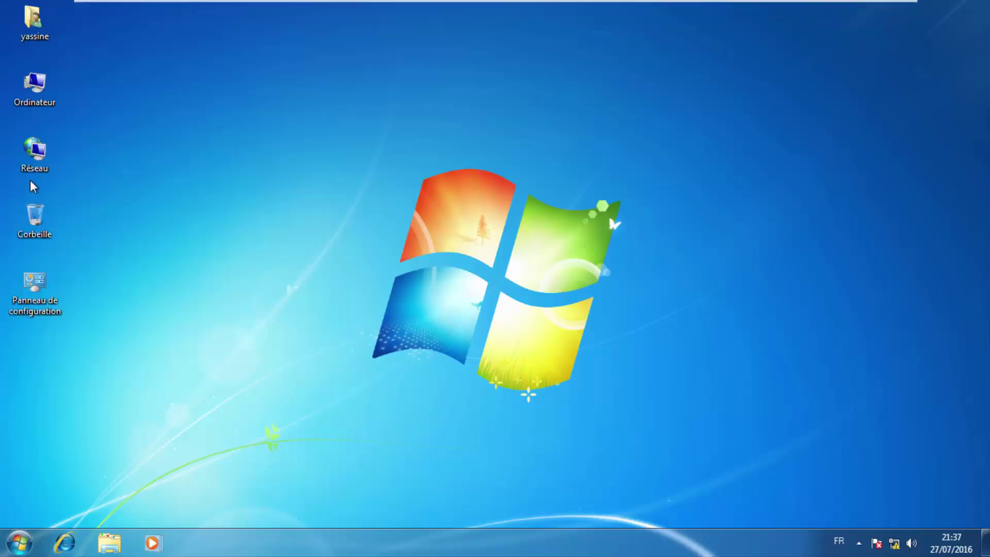
pyautogui.moveTo(489, 1)
pyautogui.click(635, 13)
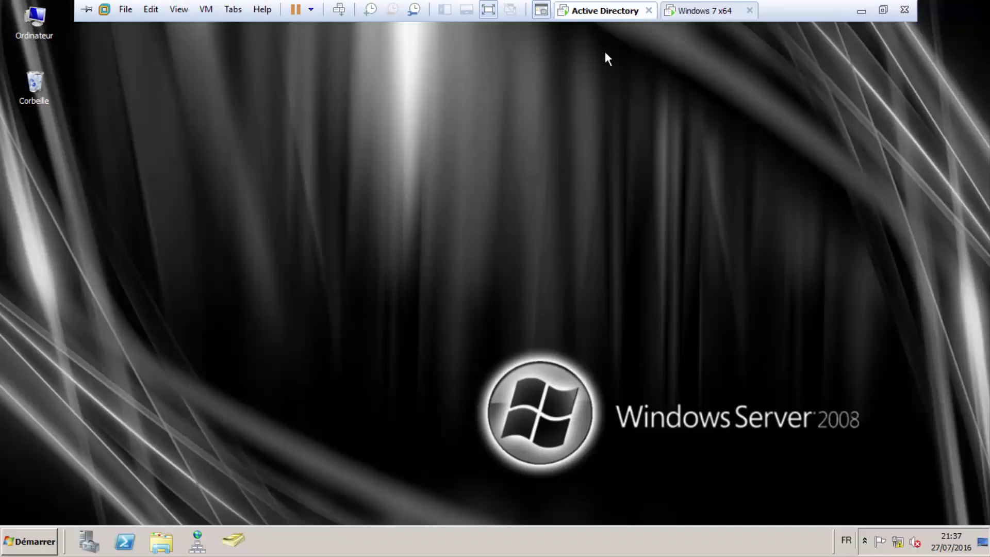
pyautogui.rightClick(897, 542)
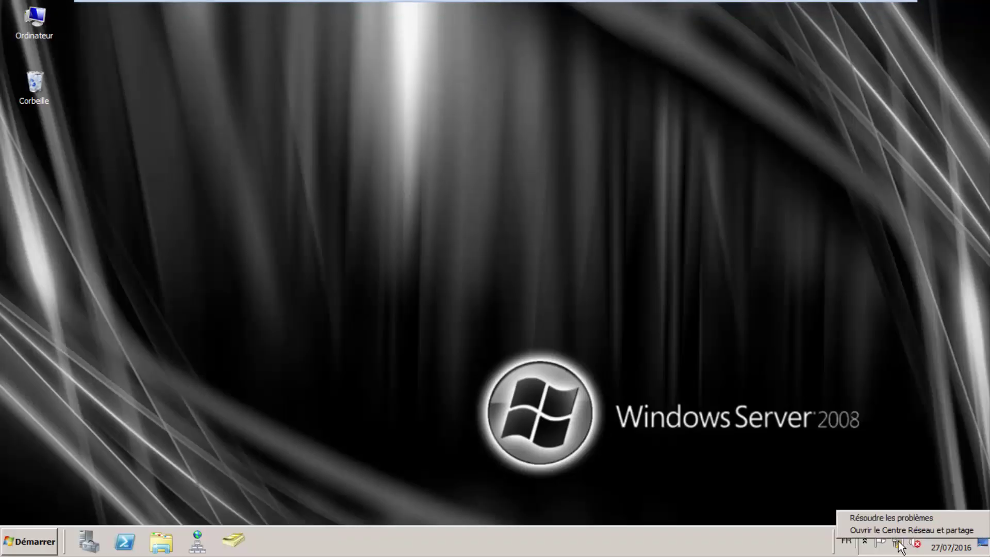
pyautogui.click(871, 529)
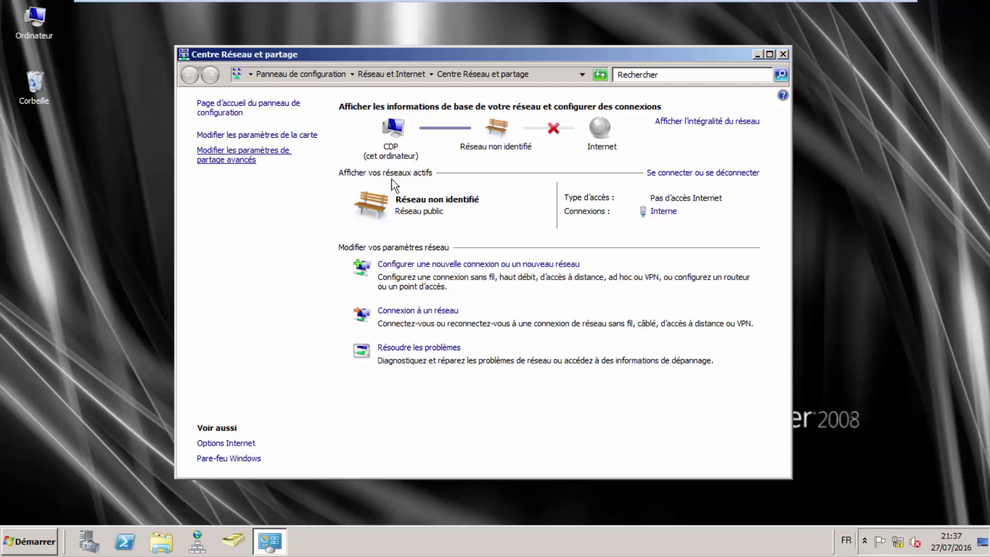
# Open the TCP/IPv4 settings of the server's Interne adapter.
pyautogui.click(260, 136)
pyautogui.rightClick(260, 135)
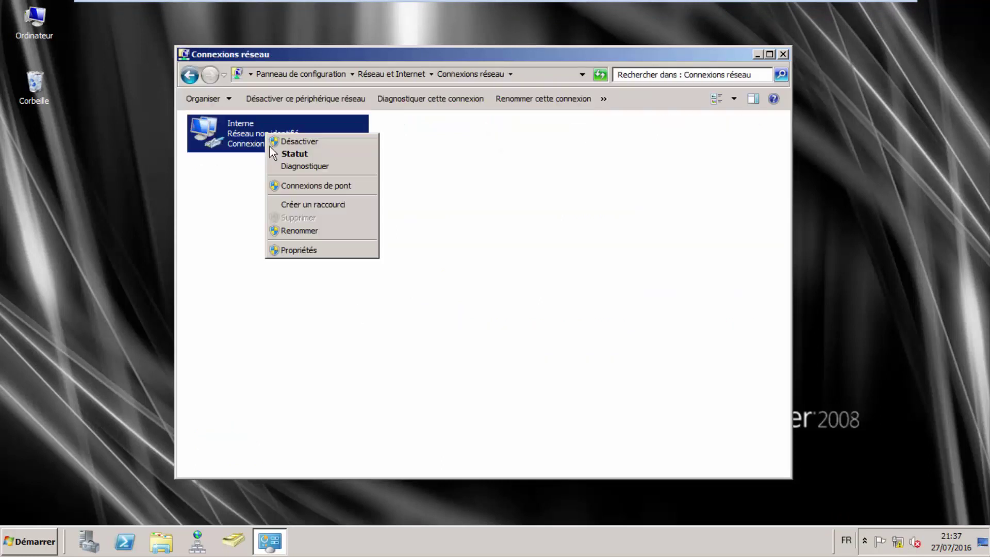
pyautogui.click(300, 251)
pyautogui.doubleClick(347, 272)
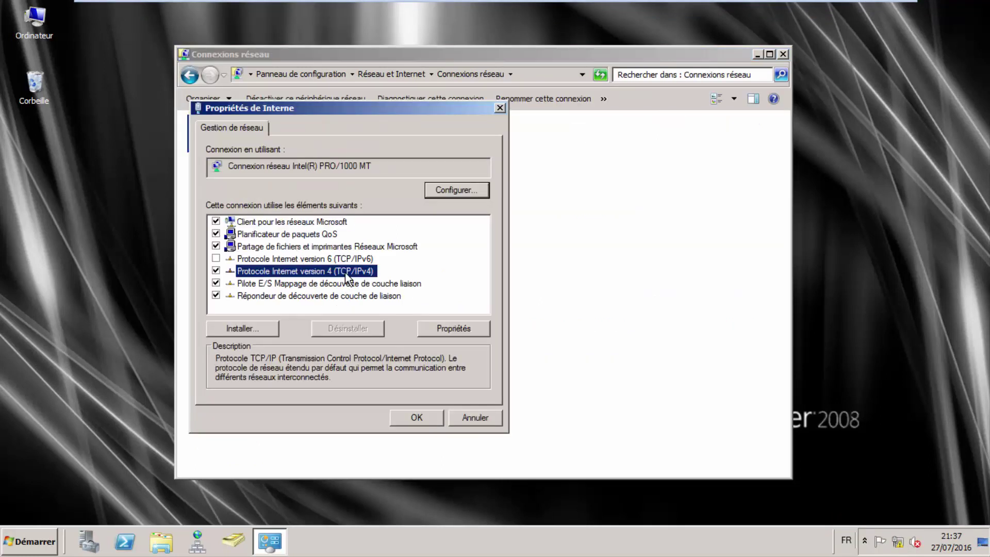
# Check IP 192.168.1.100 and DNS 192.168.1.100, then cancel both dialogs unchanged.
pyautogui.moveTo(449, 279); pyautogui.dragTo(432, 279)
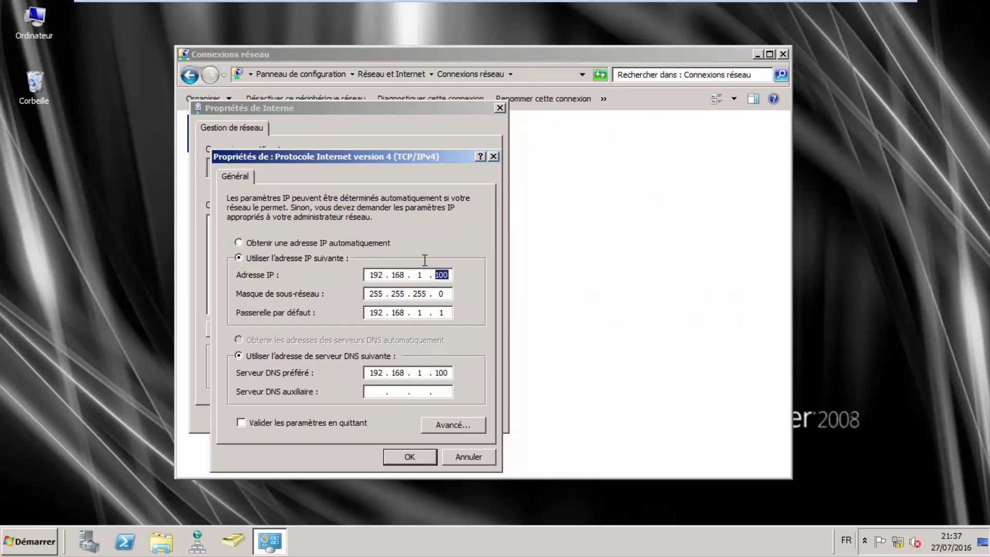
pyautogui.press('Home')
pyautogui.moveTo(450, 373); pyautogui.dragTo(436, 373)
pyautogui.click(461, 456)
pyautogui.click(464, 415)
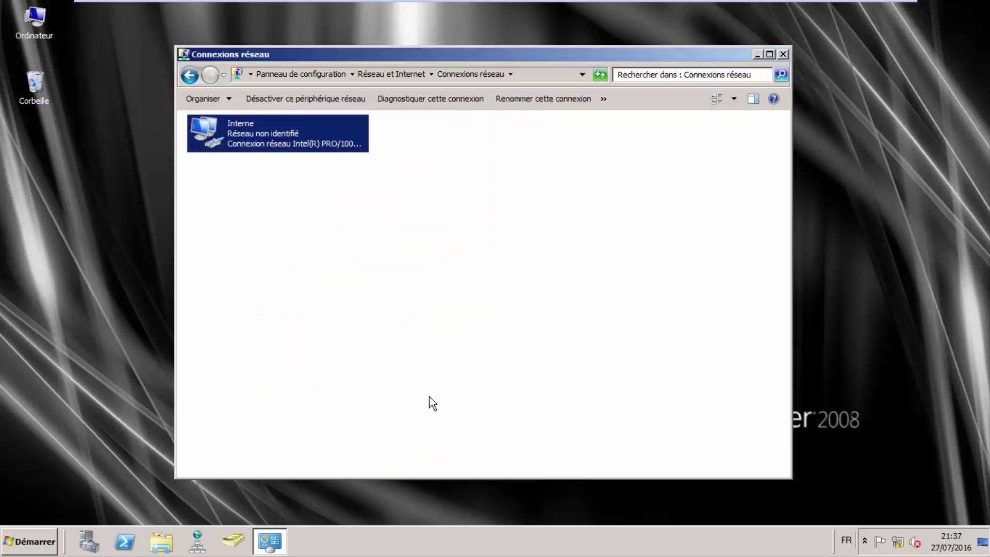
pyautogui.click(190, 75)
# Reopen the server's Network and Sharing Center after briefly visiting the Windows Firewall page.
pyautogui.click(229, 462)
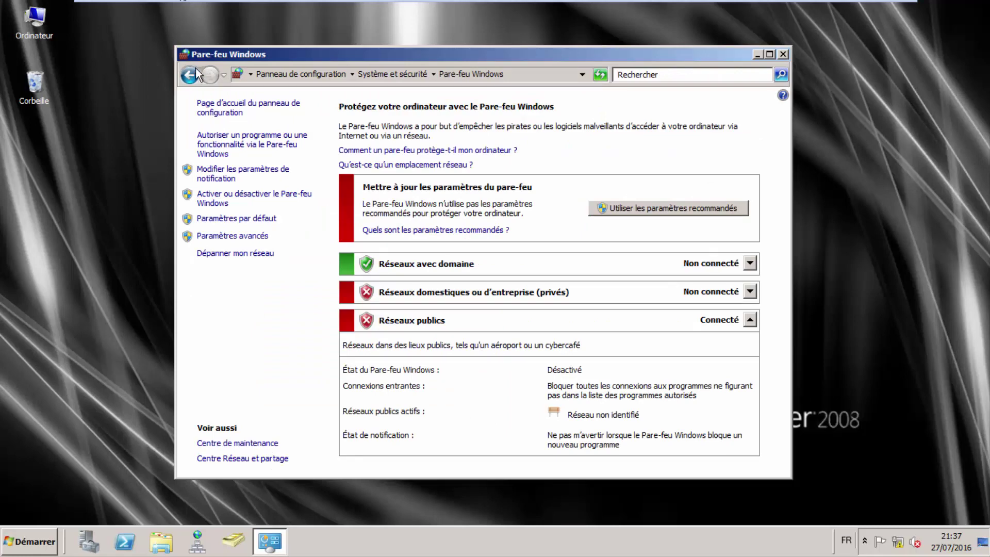
pyautogui.click(196, 73)
pyautogui.click(783, 54)
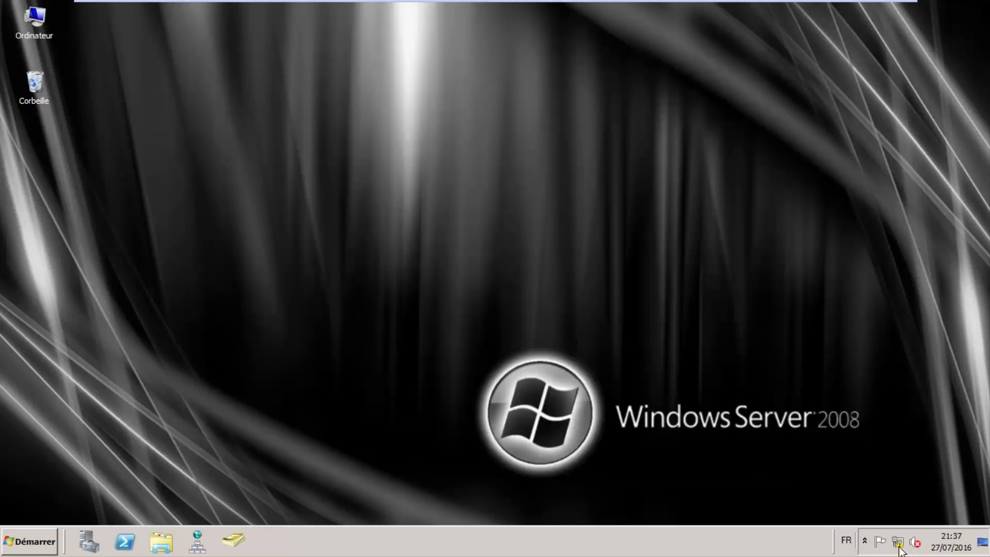
pyautogui.rightClick(900, 550)
pyautogui.click(913, 316)
pyautogui.rightClick(899, 546)
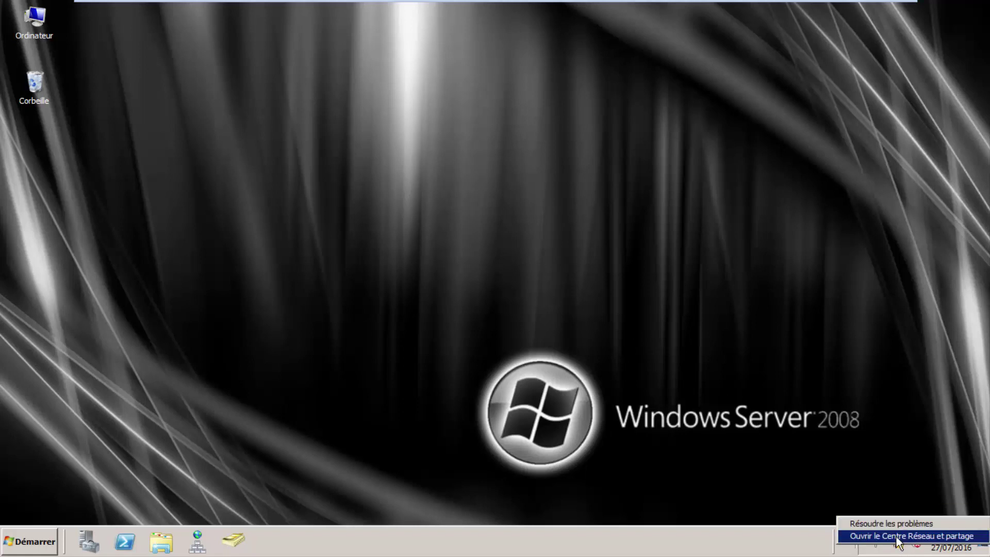
pyautogui.click(898, 536)
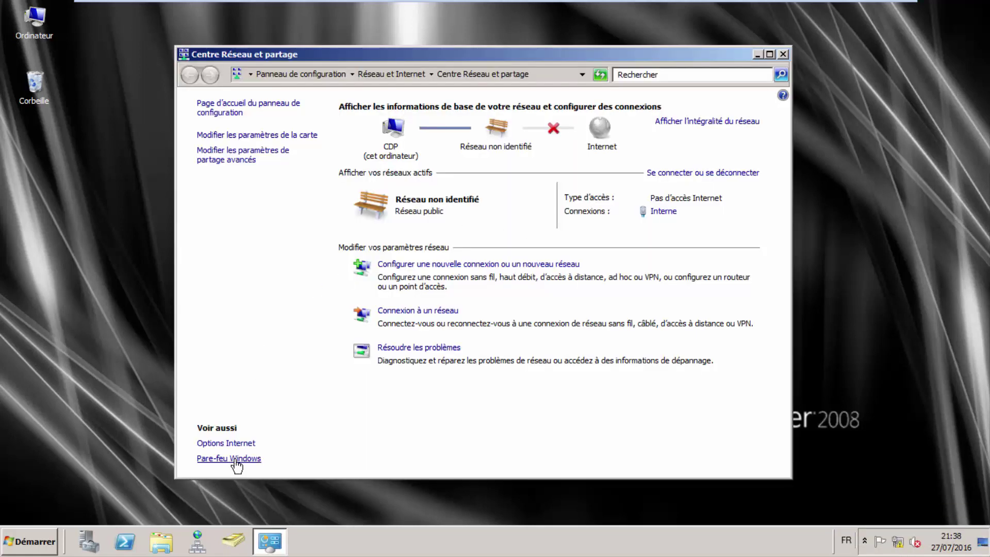
# Turn Windows Firewall off for domain networks, apply, and close the window.
pyautogui.click(235, 460)
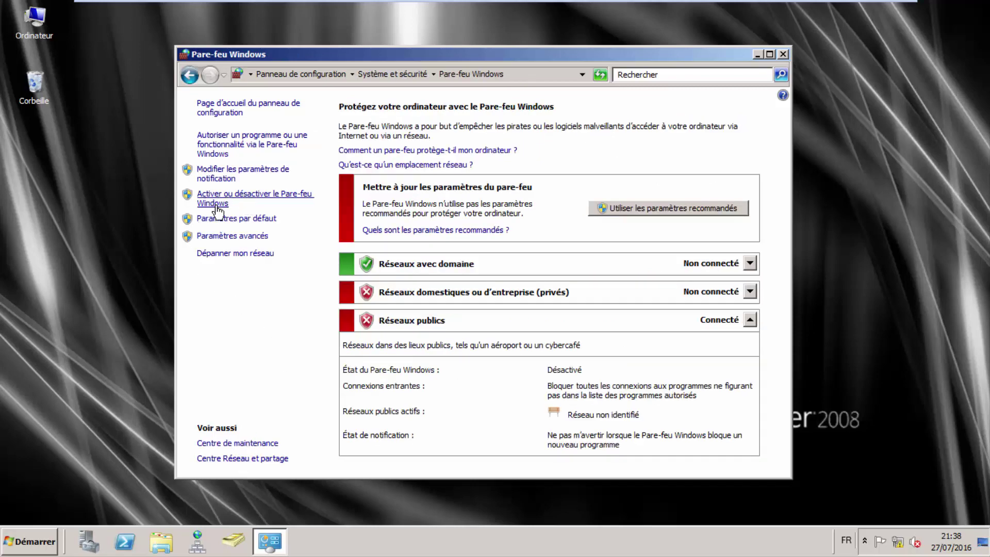
pyautogui.click(218, 206)
pyautogui.click(332, 225)
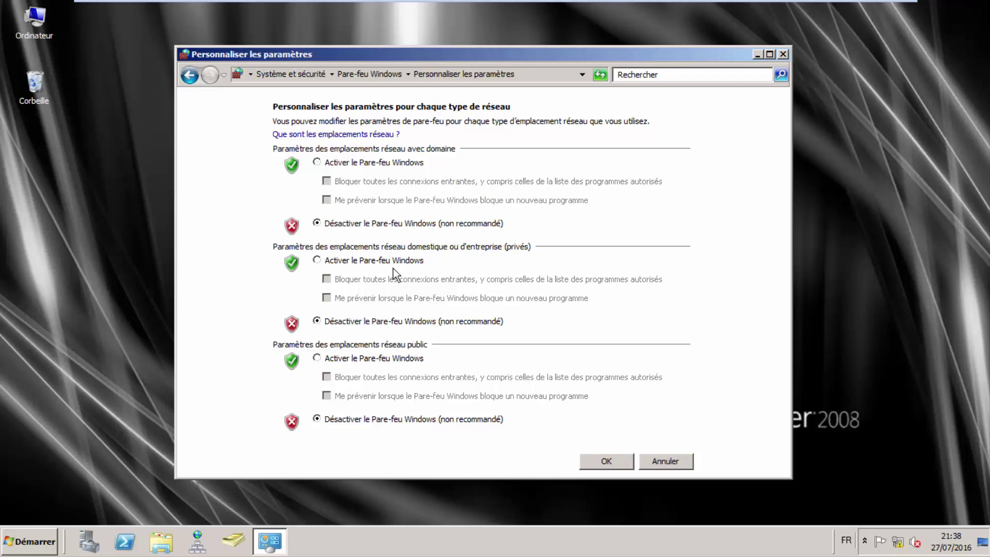
pyautogui.click(595, 459)
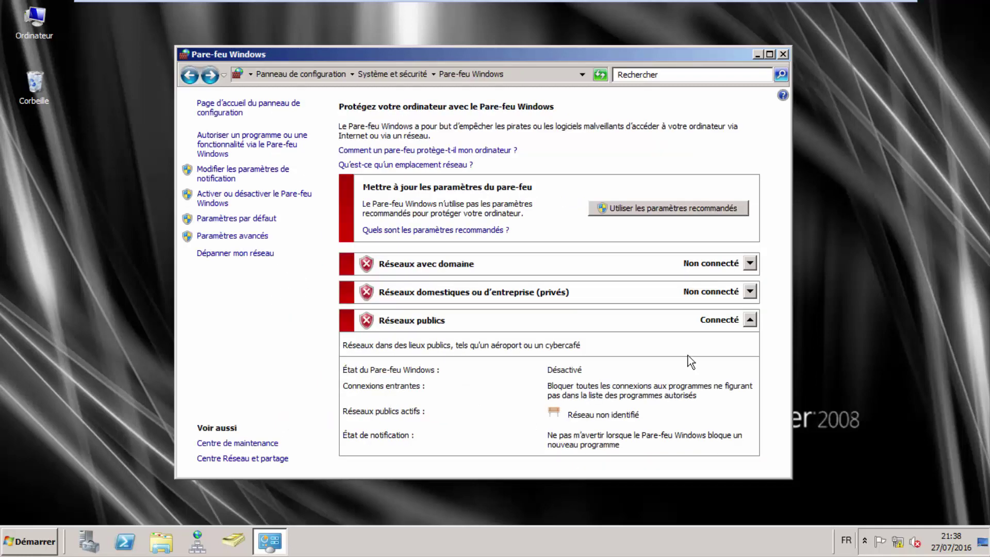
pyautogui.click(784, 55)
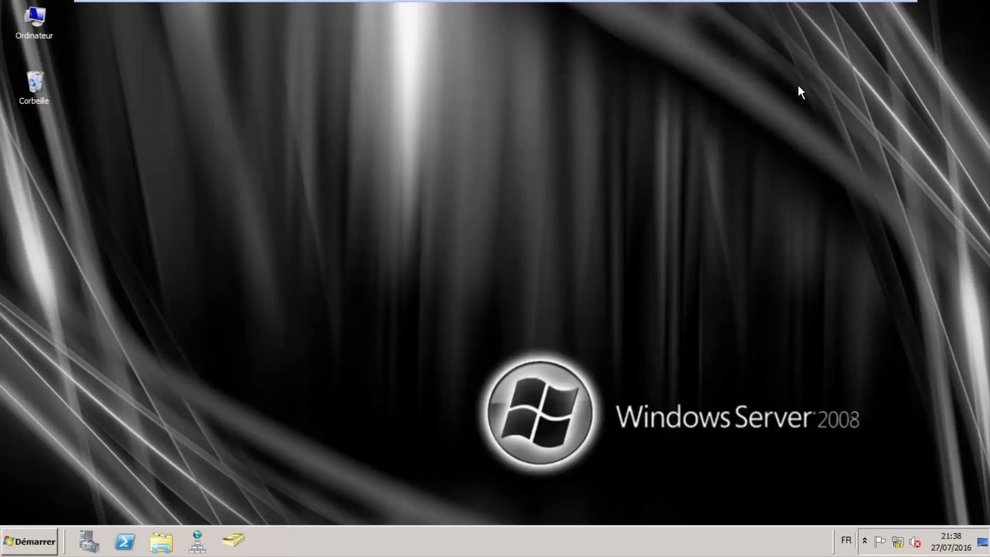
# On Windows 7, open the local area connection's TCP/IPv4 settings.
pyautogui.click(691, 10)
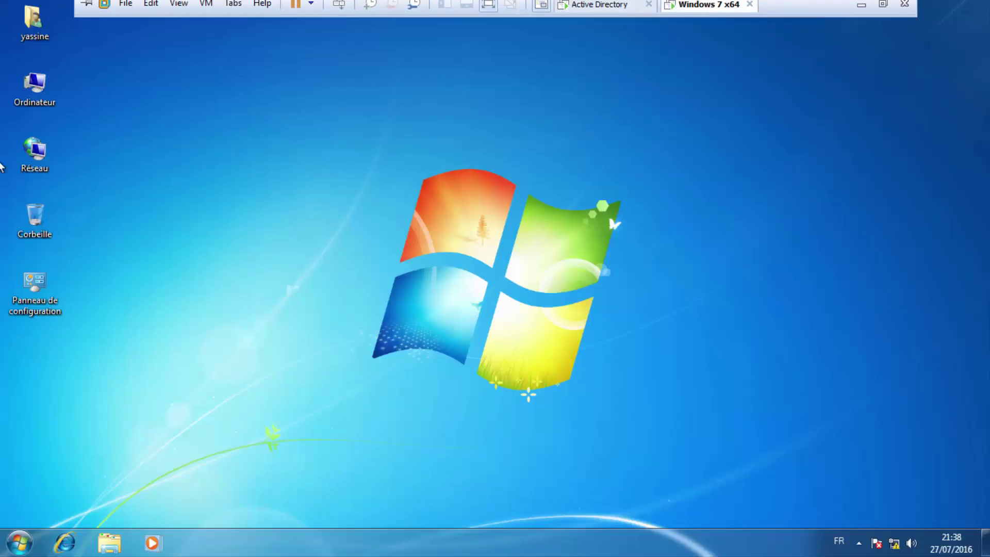
pyautogui.rightClick(895, 545)
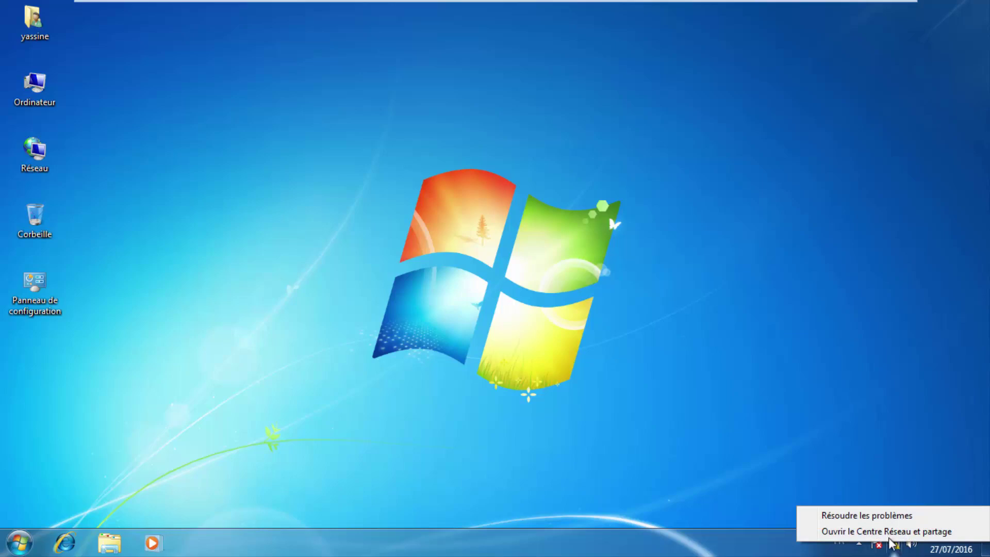
pyautogui.click(887, 532)
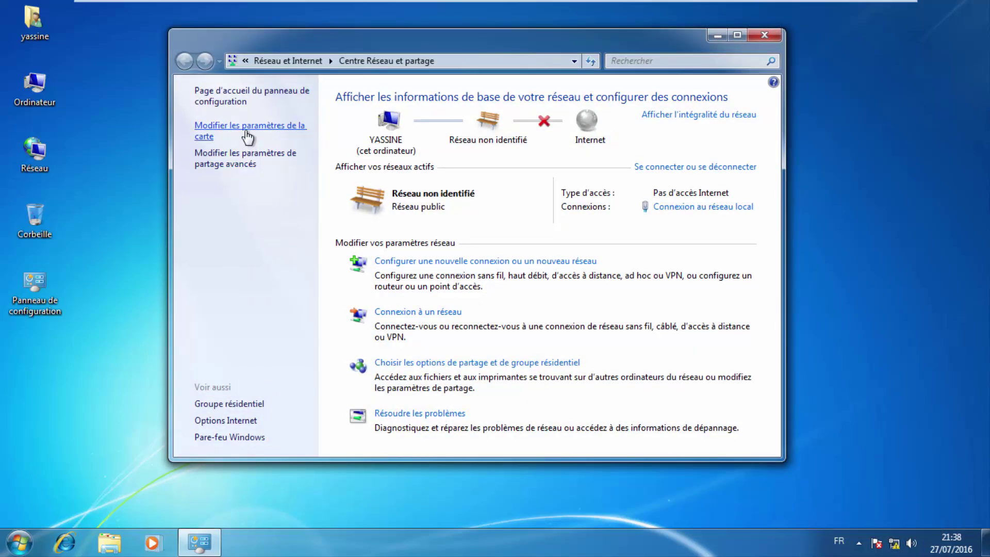
pyautogui.click(247, 135)
pyautogui.click(290, 114)
pyautogui.rightClick(289, 114)
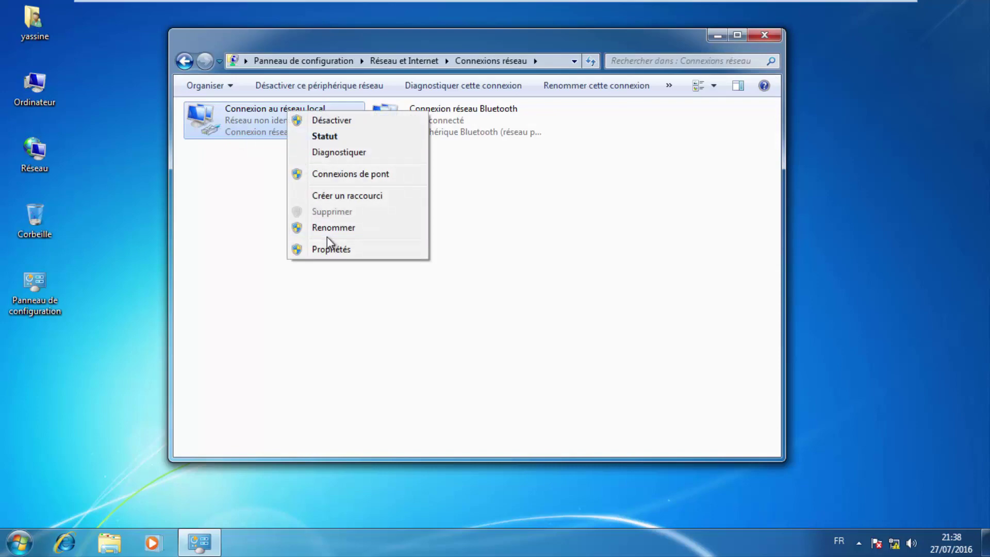
pyautogui.click(333, 249)
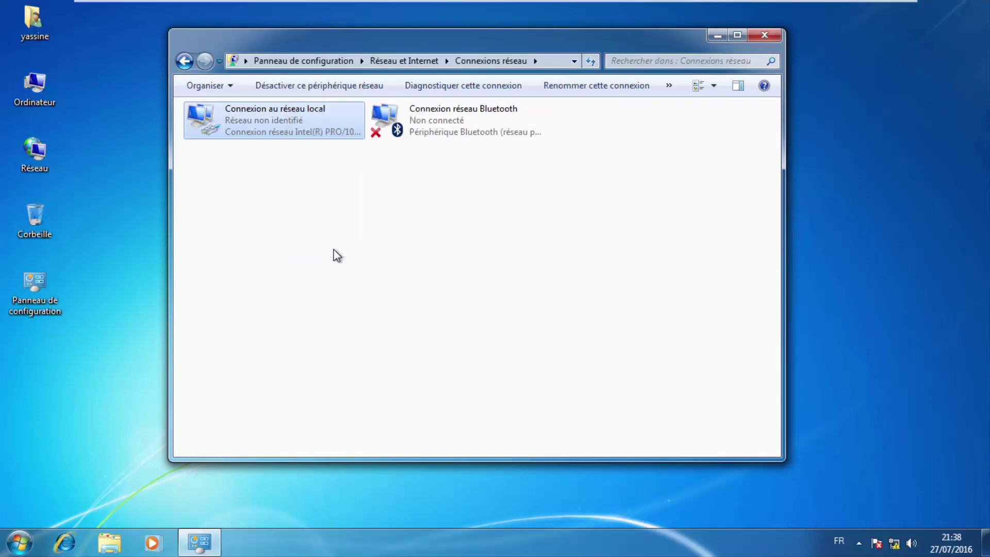
pyautogui.click(283, 264)
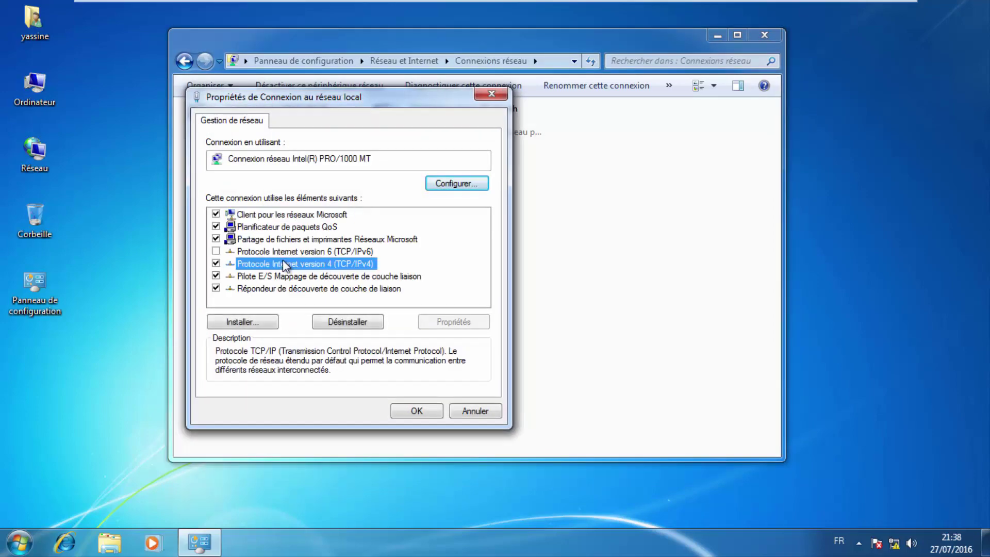
pyautogui.doubleClick(283, 264)
# Review static IP 192.168.1.15 and DNS 192.168.1.100, then confirm both dialogs.
pyautogui.doubleClick(445, 276)
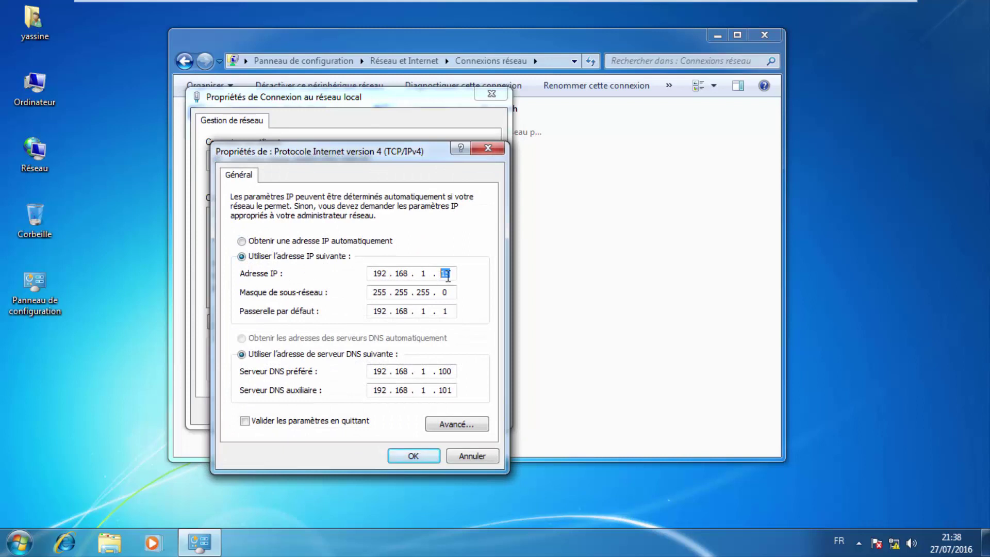
pyautogui.click(444, 276)
pyautogui.doubleClick(442, 276)
pyautogui.click(398, 370)
pyautogui.doubleClick(407, 373)
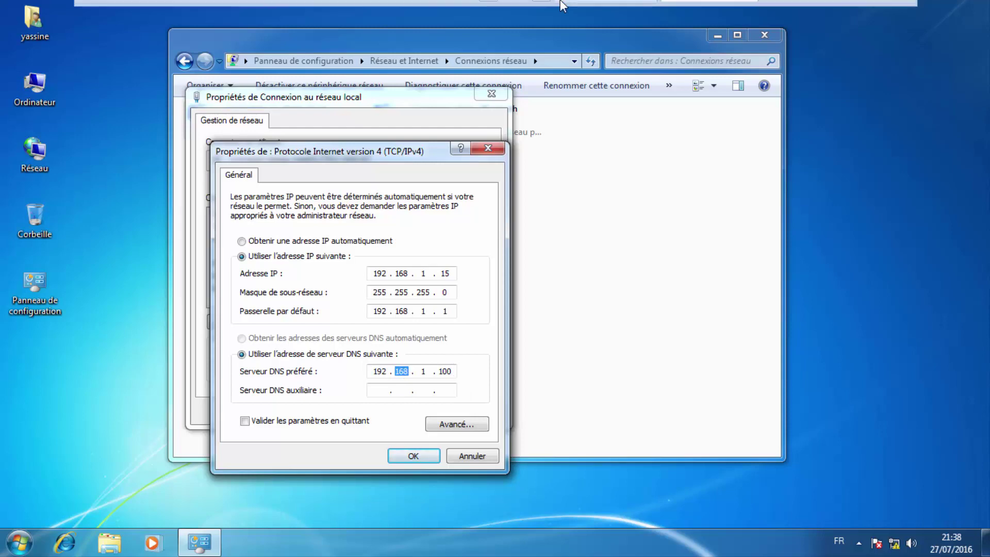
pyautogui.click(421, 455)
pyautogui.click(418, 412)
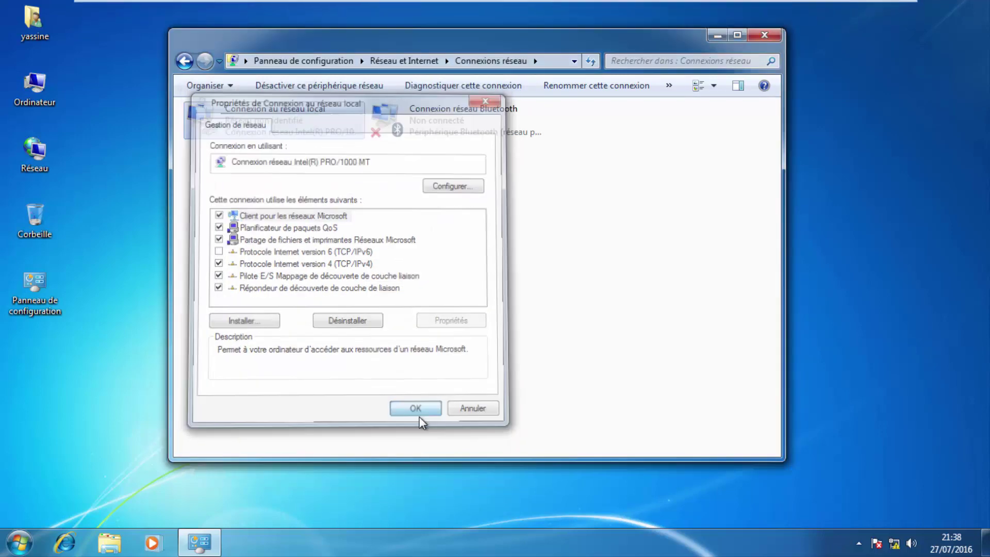
# Verify Windows Firewall is off for both network types, cancel, and close the window.
pyautogui.click(180, 62)
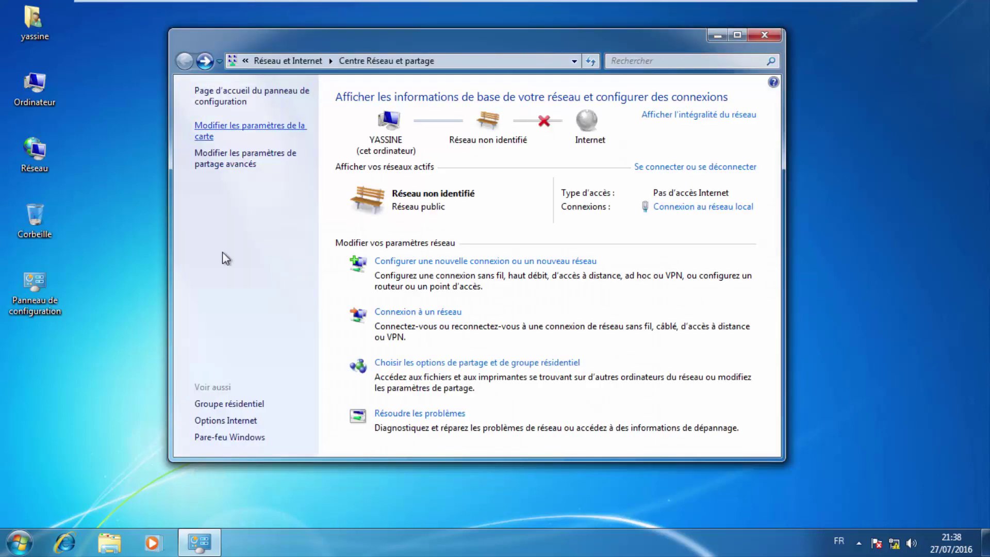
pyautogui.click(230, 438)
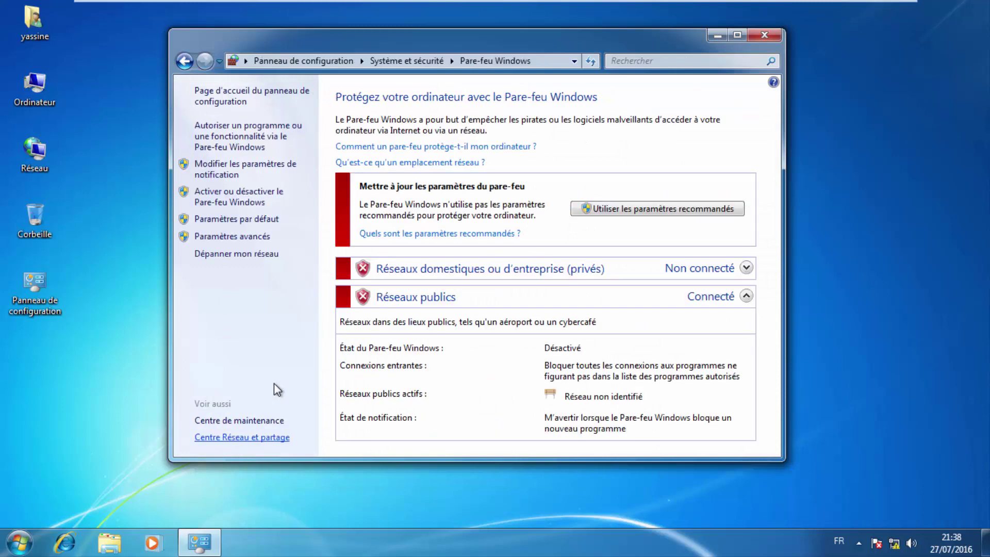
pyautogui.click(225, 202)
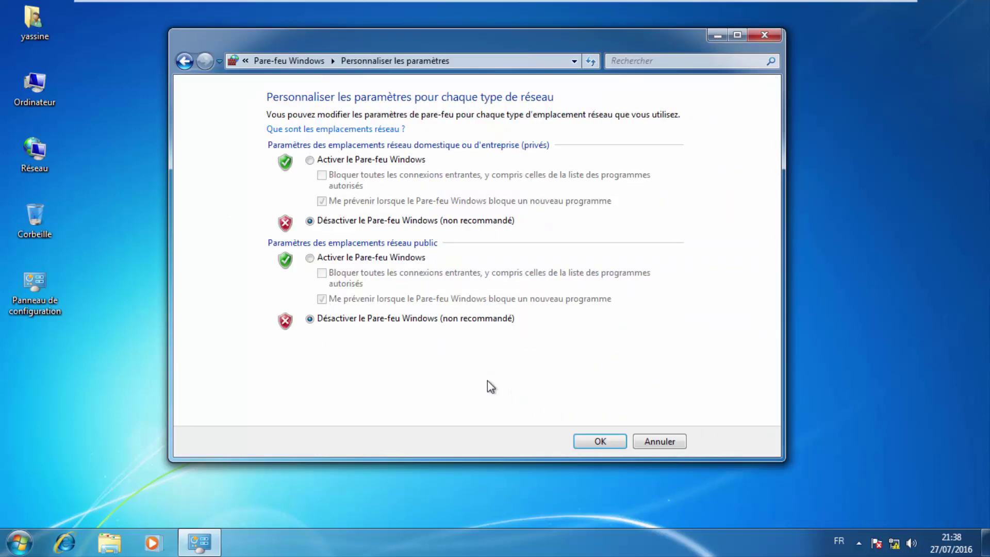
pyautogui.click(671, 441)
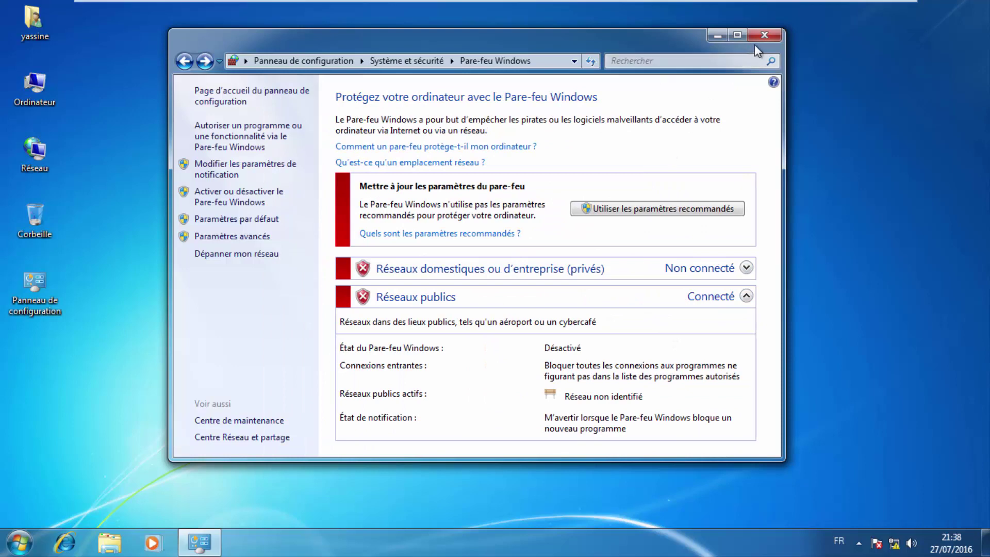
pyautogui.click(758, 38)
# Open the Windows 7 computer name and domain change dialog from Ordinateur properties.
pyautogui.rightClick(50, 83)
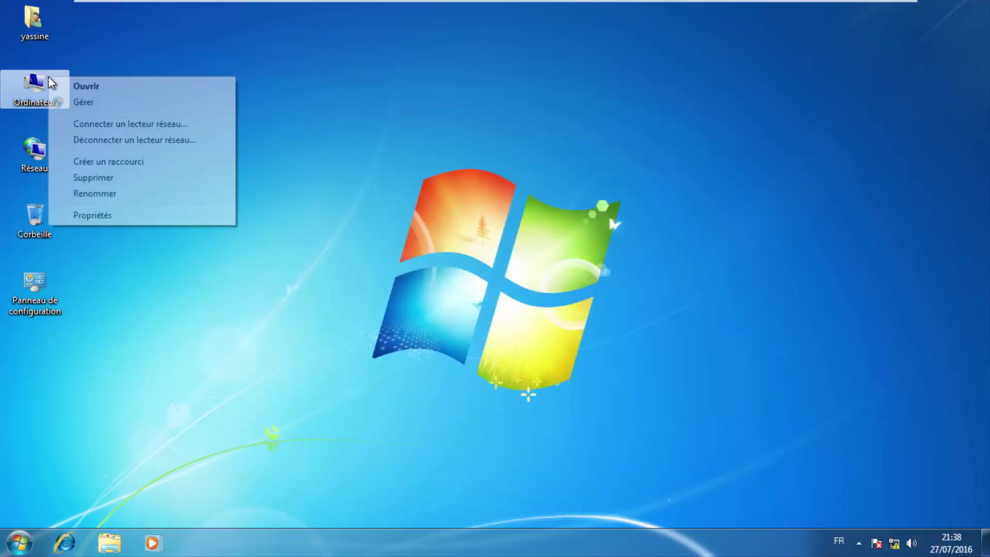
pyautogui.click(102, 216)
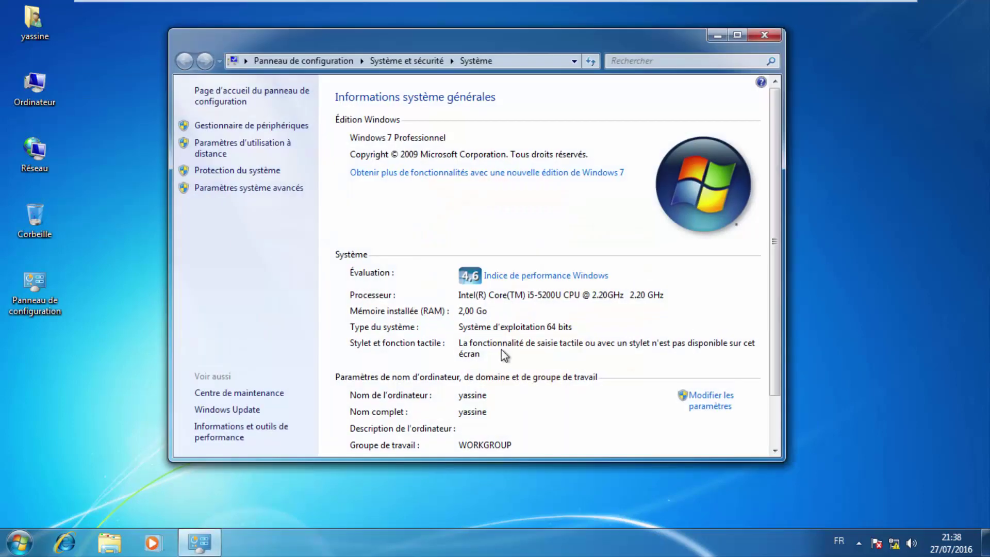
pyautogui.click(710, 400)
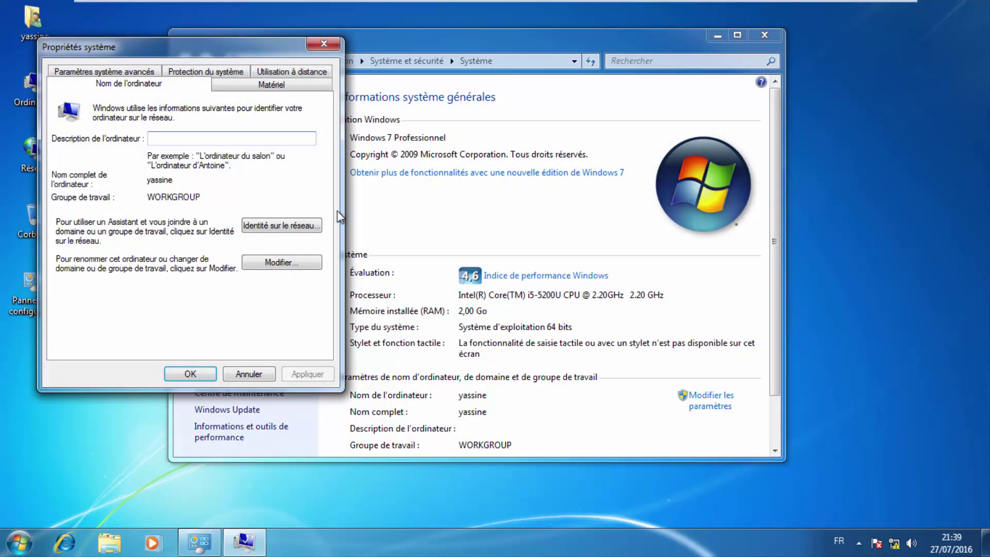
pyautogui.click(297, 261)
# Leave the computer name yassine unchanged, cancel, and switch to the Active Directory server.
pyautogui.click(90, 155)
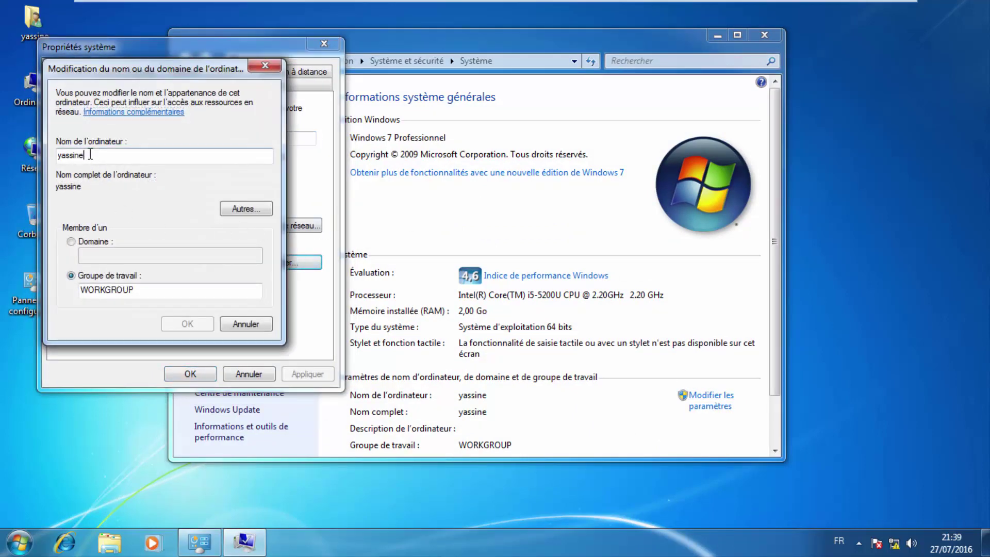
pyautogui.doubleClick(90, 155)
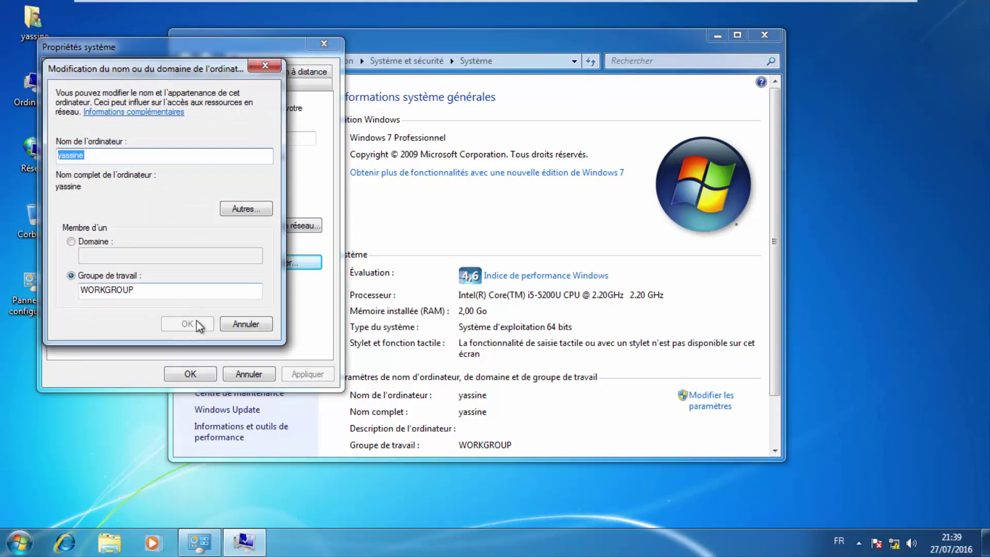
pyautogui.doubleClick(111, 155)
pyautogui.click(91, 154)
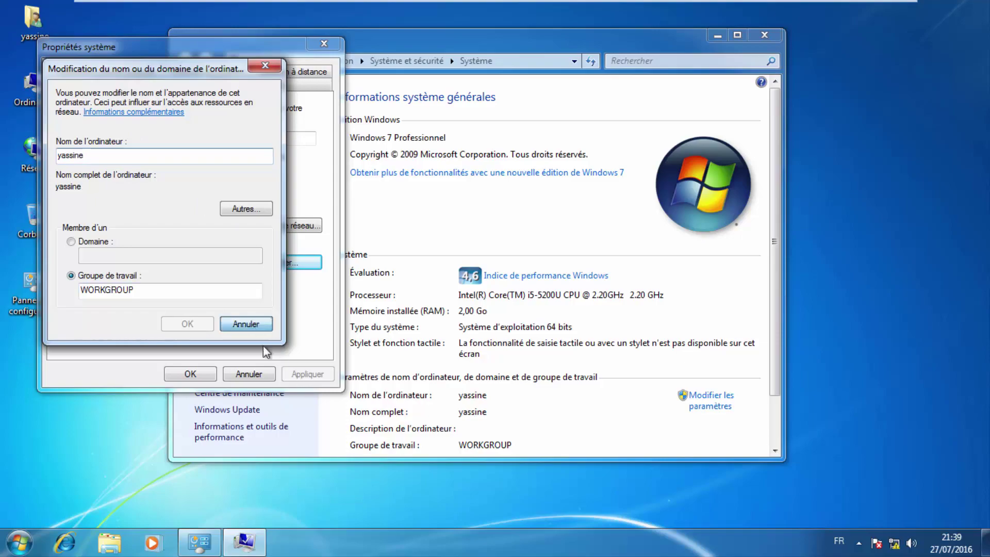
pyautogui.click(260, 326)
pyautogui.click(603, 11)
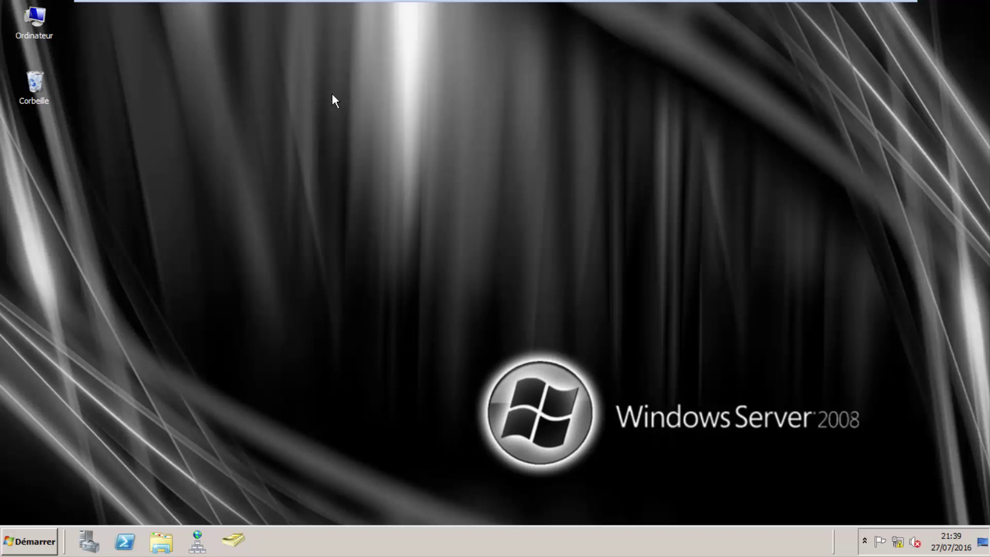
# Confirm thepronet.com's Computers container is empty, then return to Windows 7 and close System.
pyautogui.click(28, 542)
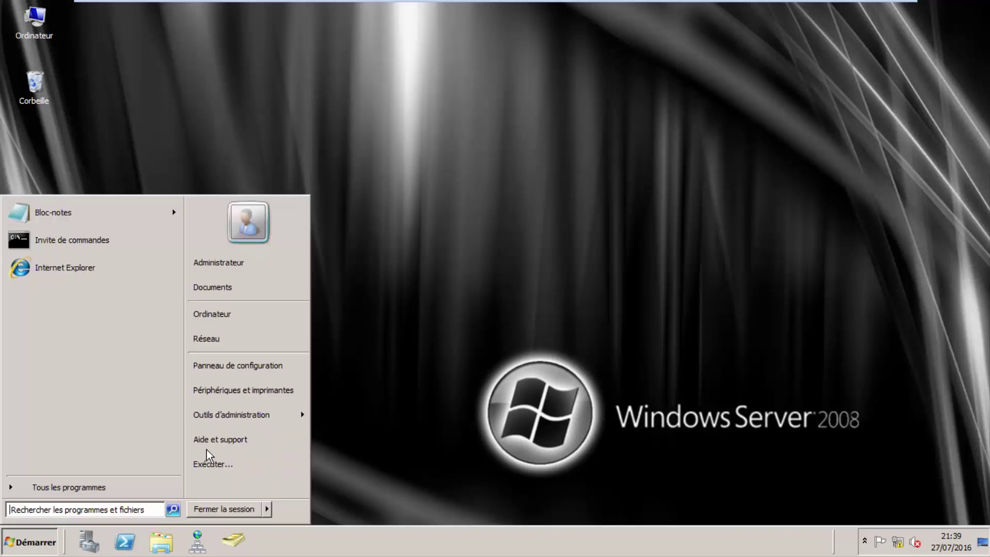
pyautogui.moveTo(284, 421)
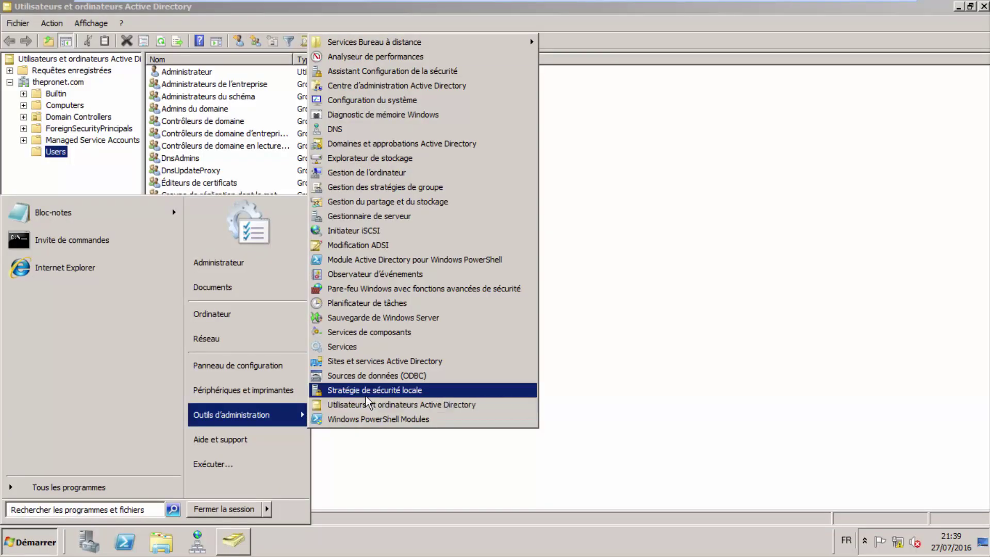
pyautogui.click(658, 259)
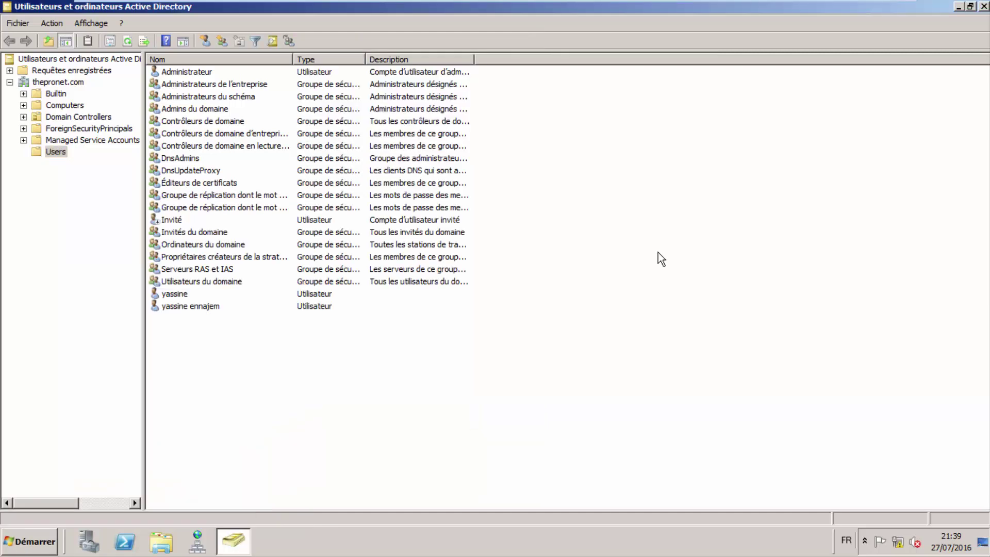
pyautogui.click(82, 106)
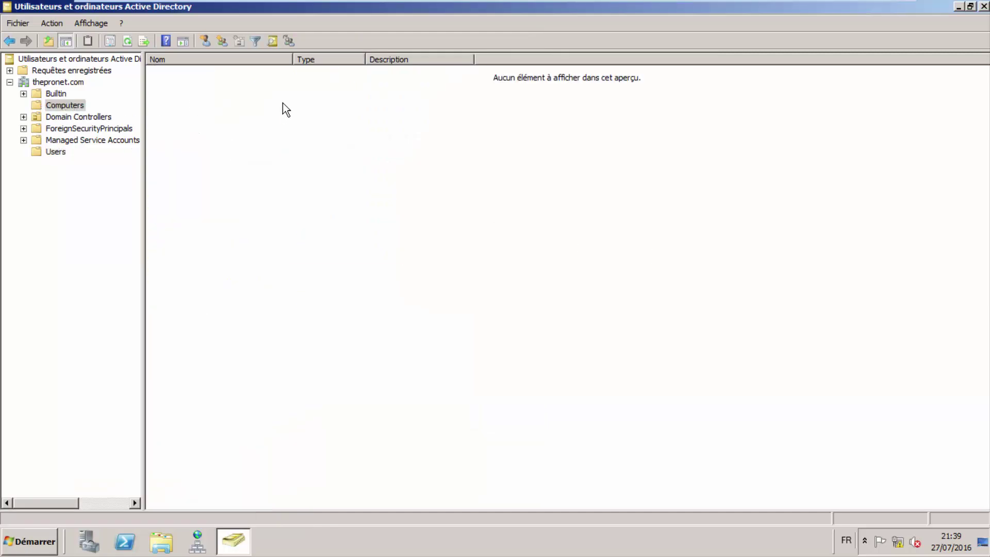
pyautogui.rightClick(283, 104)
pyautogui.click(253, 107)
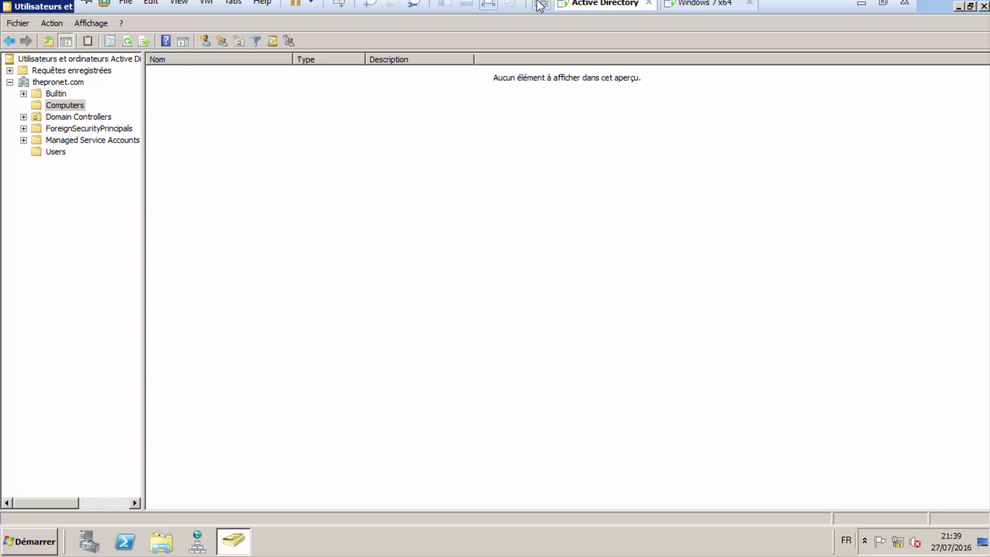
pyautogui.click(702, 10)
pyautogui.click(765, 35)
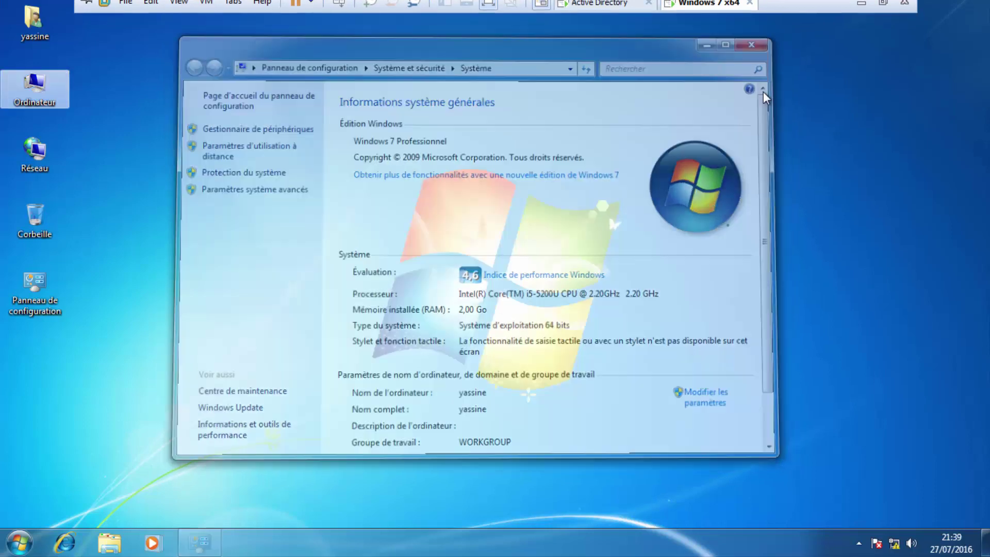
# Reopen the Windows 7 computer name and domain change dialog via Ordinateur properties.
pyautogui.moveTo(145, 47); pyautogui.dragTo(1, 124)
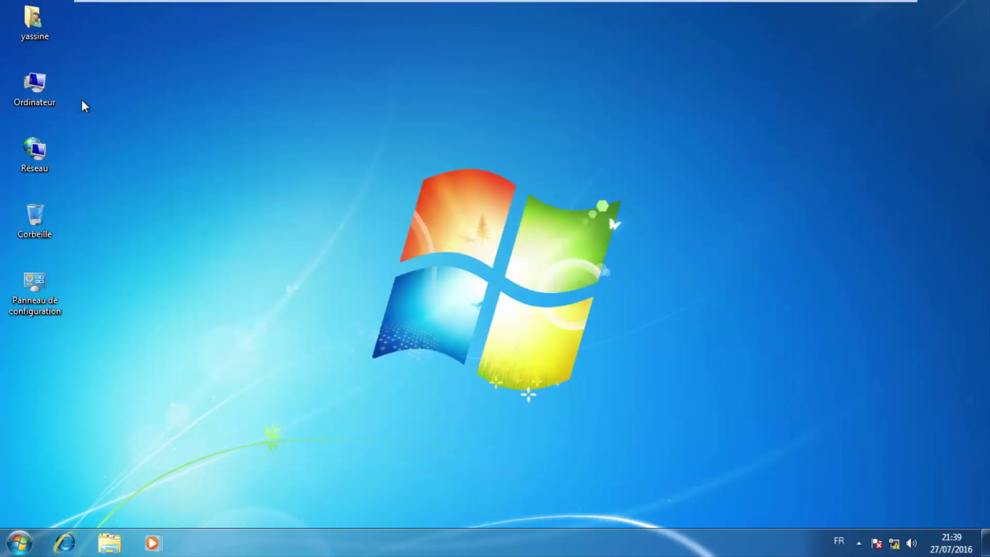
pyautogui.rightClick(34, 89)
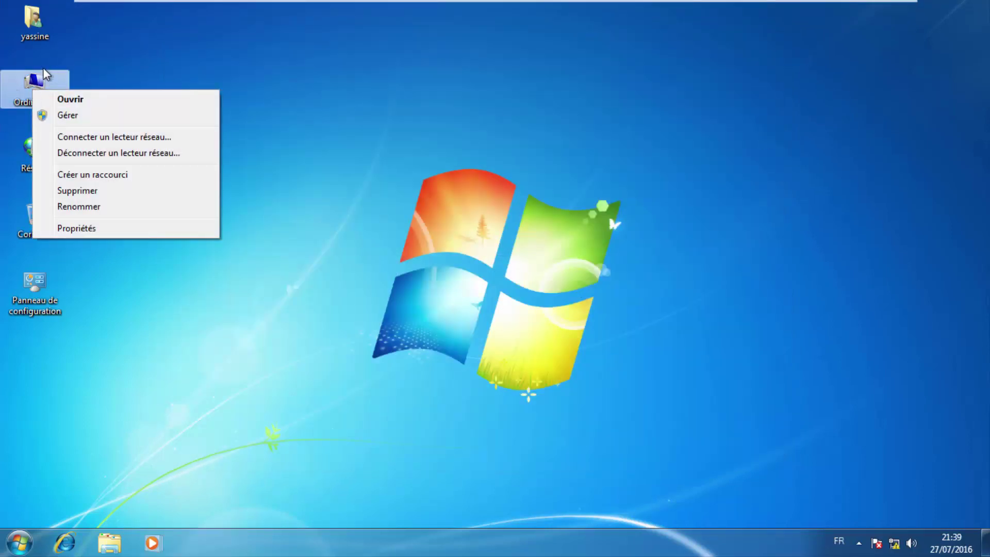
pyautogui.click(110, 230)
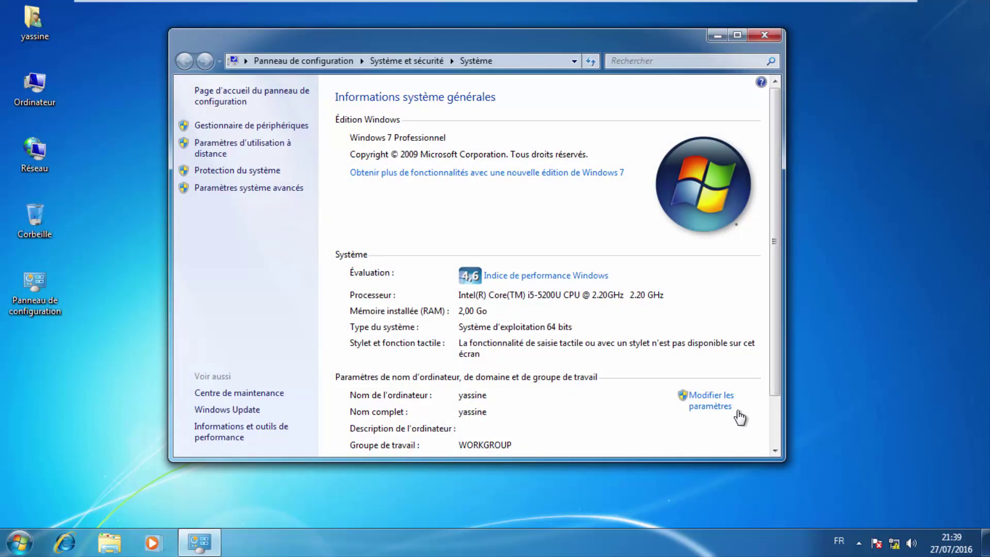
pyautogui.click(711, 408)
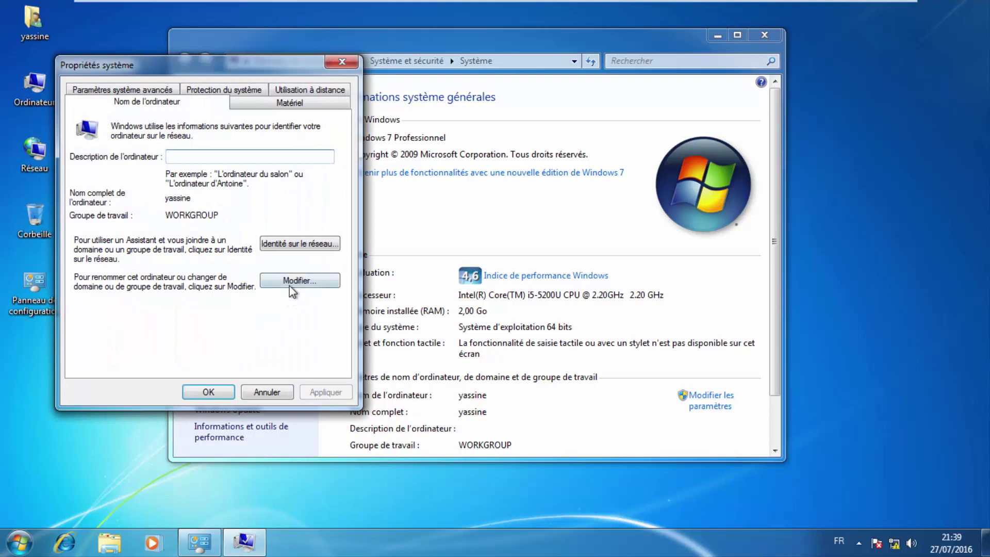
pyautogui.click(294, 281)
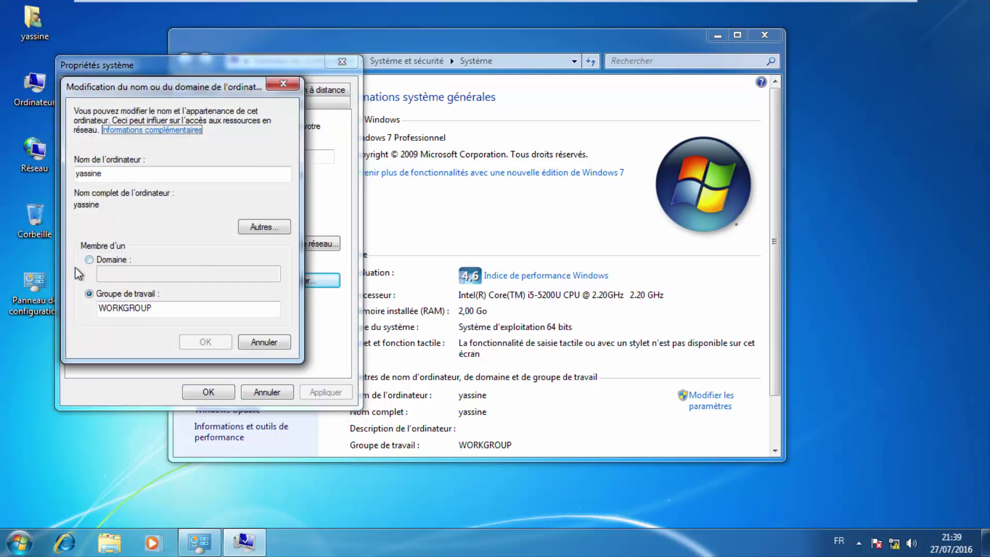
# Select the WORKGROUP text, choose Domain membership, then switch to the Active Directory server.
pyautogui.moveTo(161, 309); pyautogui.dragTo(86, 310)
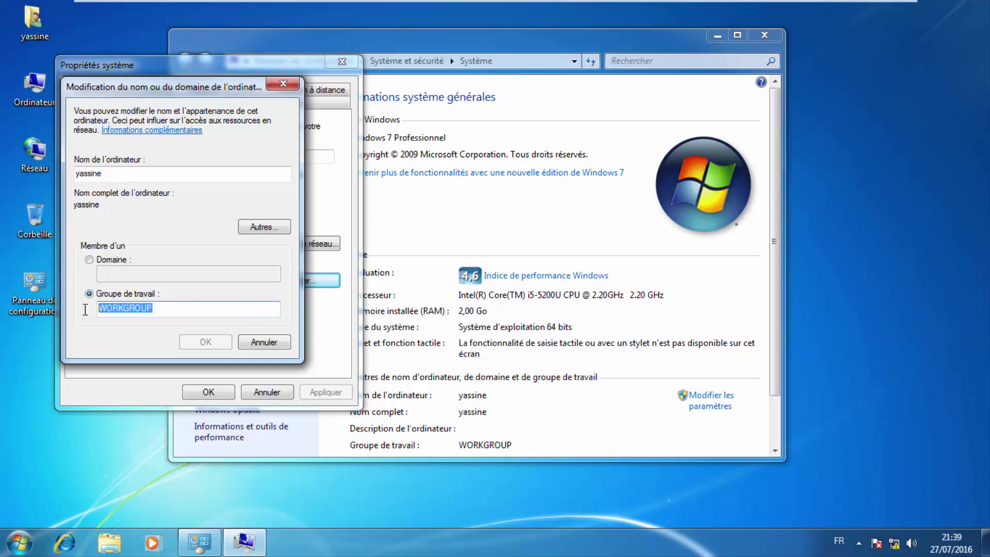
pyautogui.click(128, 308)
pyautogui.moveTo(160, 307); pyautogui.dragTo(96, 312)
pyautogui.click(138, 307)
pyautogui.doubleClick(175, 309)
pyautogui.click(174, 310)
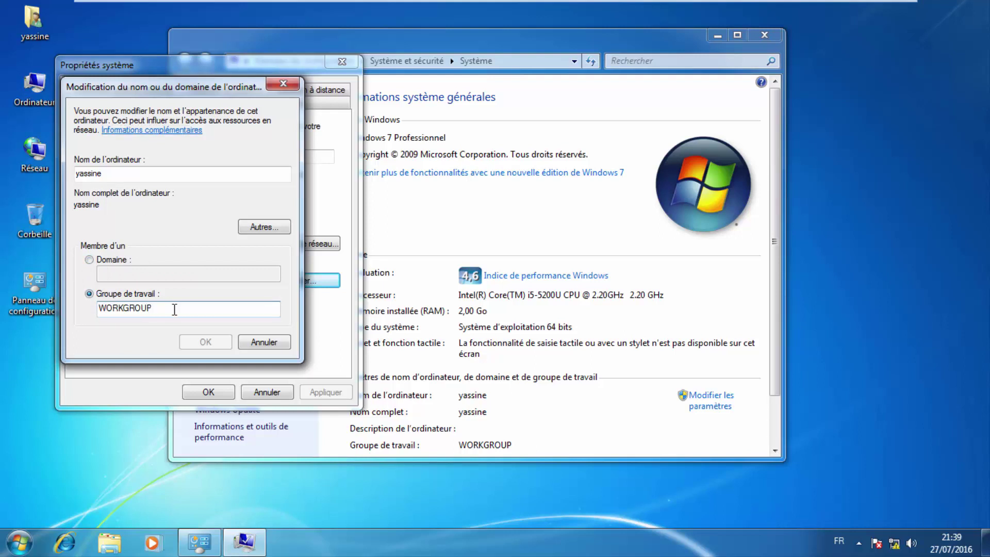
pyautogui.moveTo(174, 309); pyautogui.dragTo(82, 308)
pyautogui.click(173, 308)
pyautogui.moveTo(151, 308); pyautogui.dragTo(81, 309)
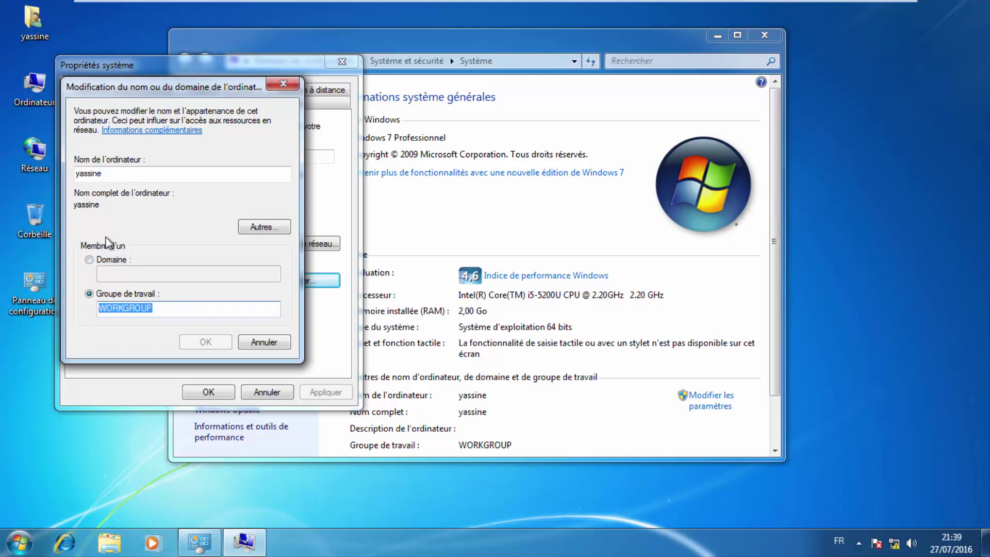
pyautogui.click(100, 260)
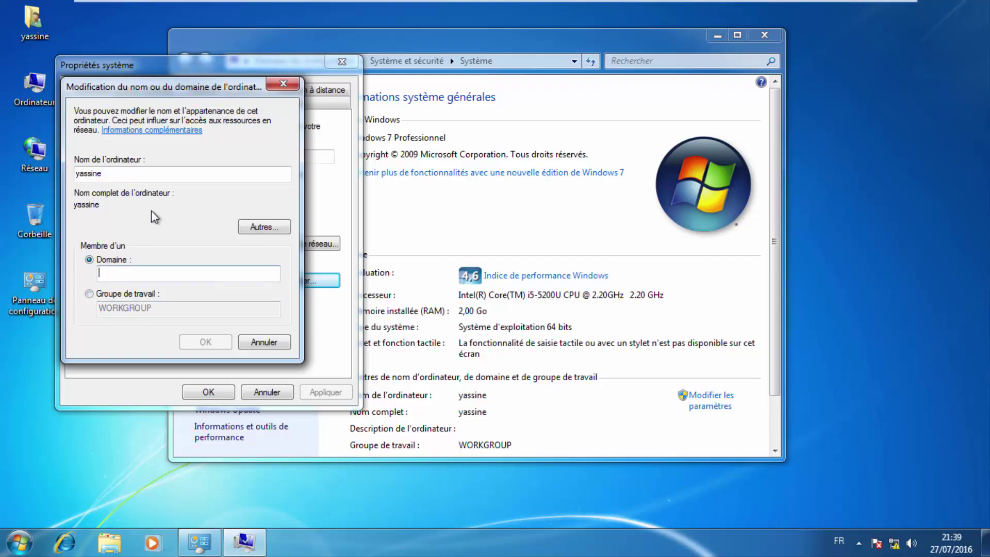
pyautogui.moveTo(433, 3)
pyautogui.click(619, 11)
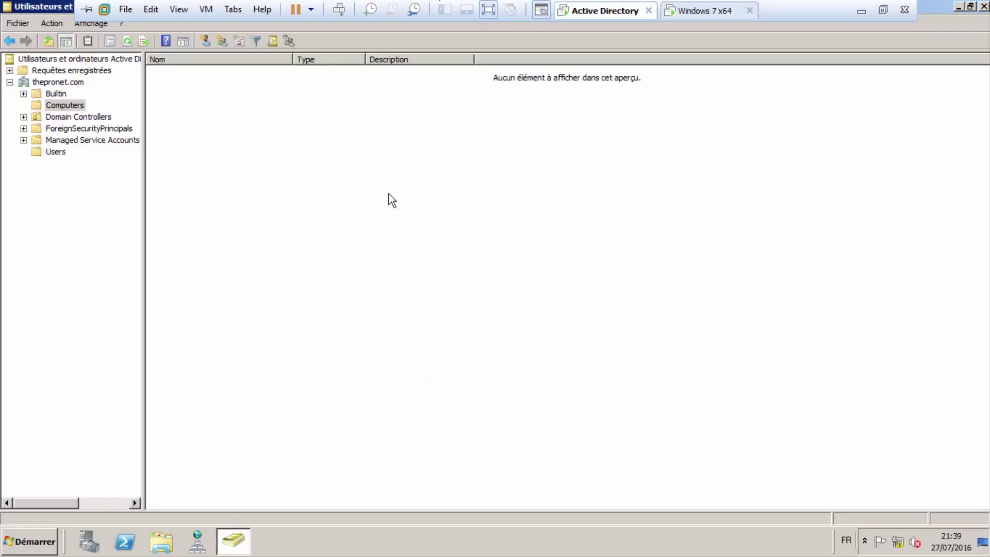
# Open the server's system properties from its Start menu.
pyautogui.press('super')
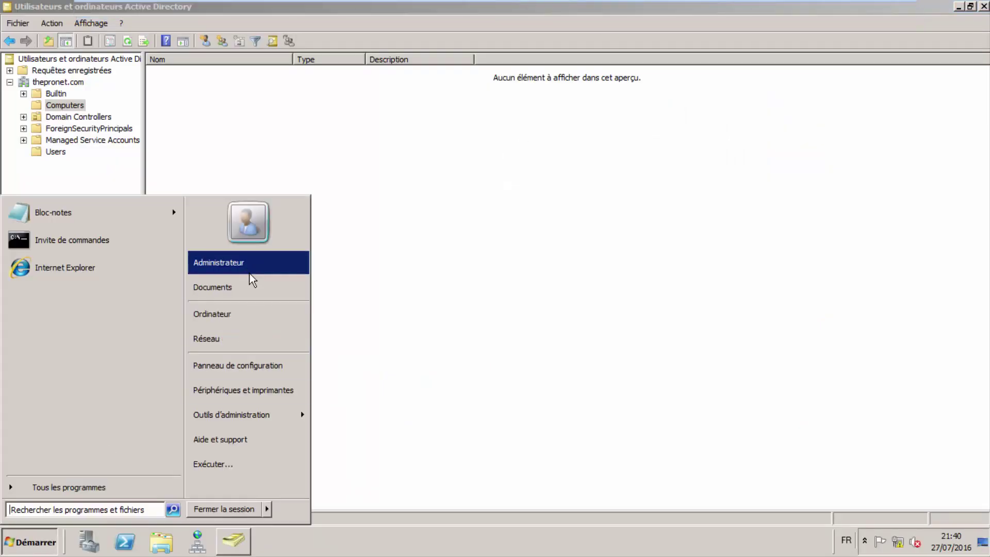
pyautogui.rightClick(250, 320)
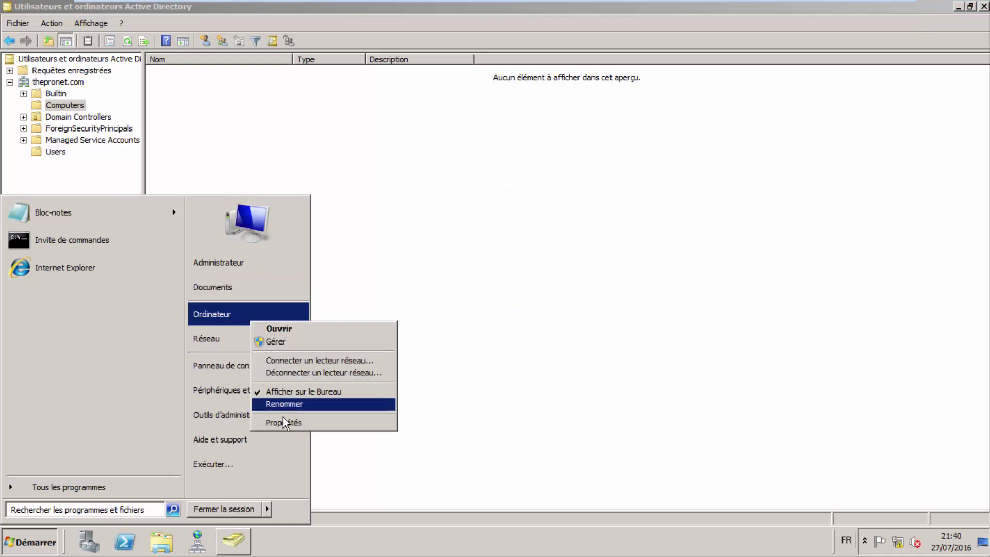
pyautogui.click(283, 423)
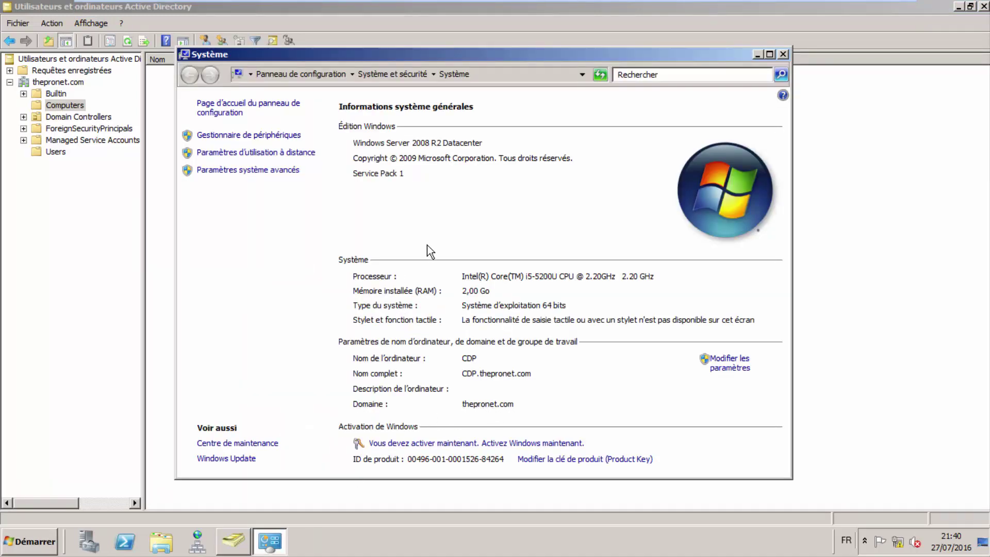
# On Windows 7, enter domain thepronet.com and submit, then reposition the credentials dialog.
pyautogui.moveTo(613, 2)
pyautogui.moveTo(730, 3)
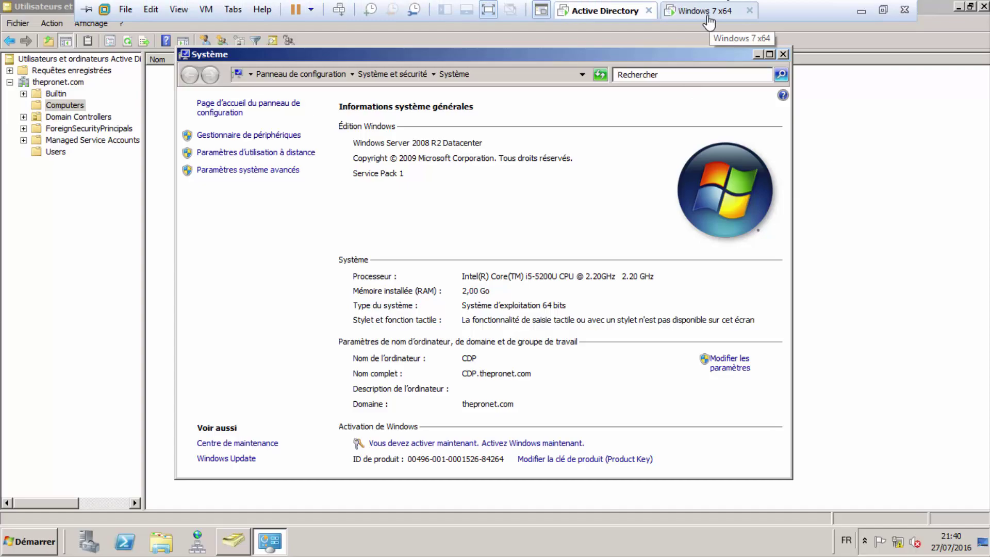
pyautogui.click(710, 18)
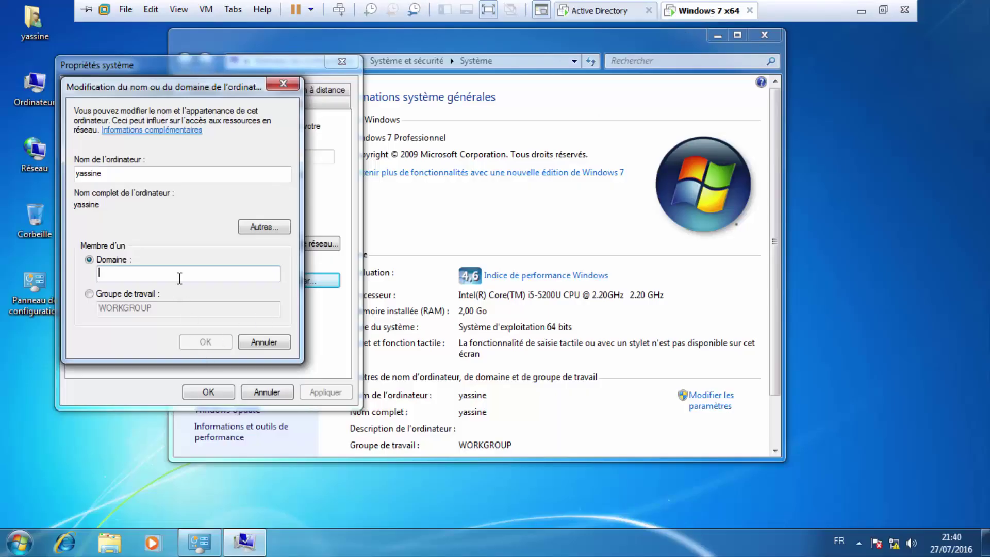
pyautogui.write('thepro')
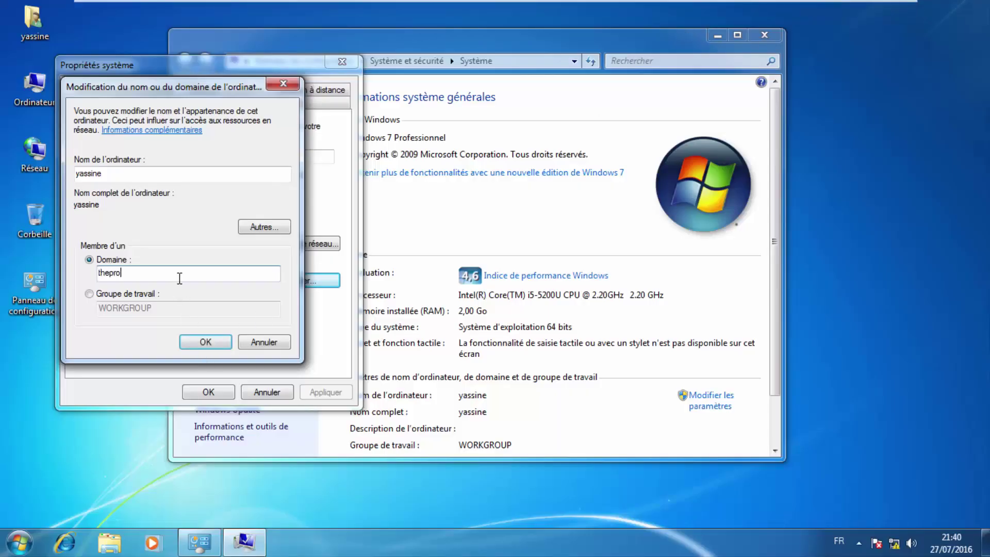
pyautogui.write('net.com')
pyautogui.press('Return')
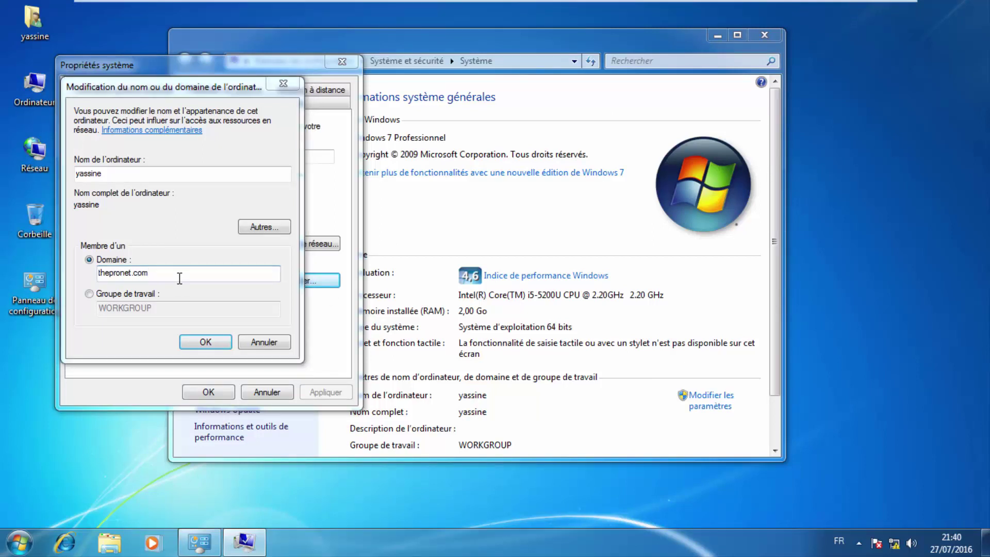
pyautogui.moveTo(272, 132); pyautogui.dragTo(286, 126)
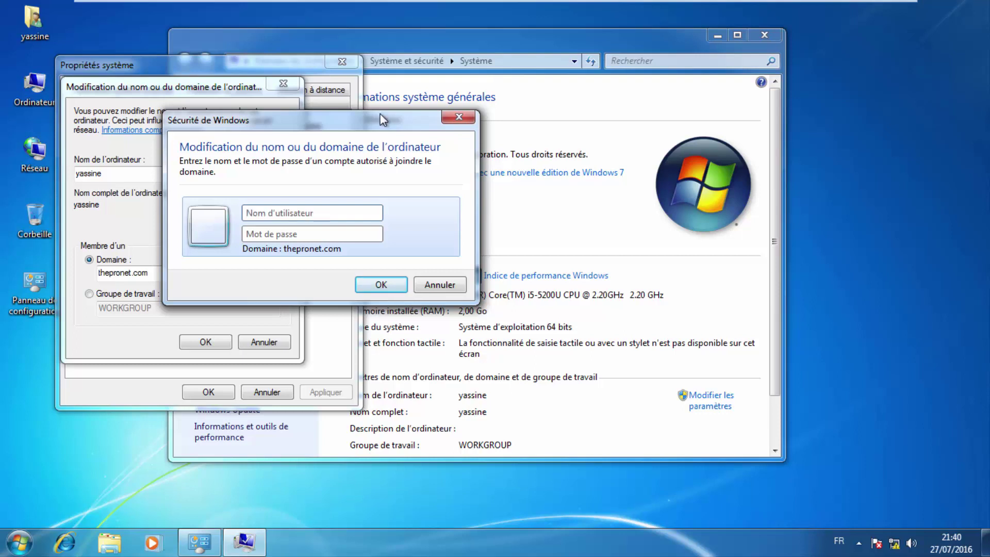
# Focus the password field, briefly check the server's Start menu, and return to Windows 7.
pyautogui.click(308, 233)
pyautogui.click(769, 10)
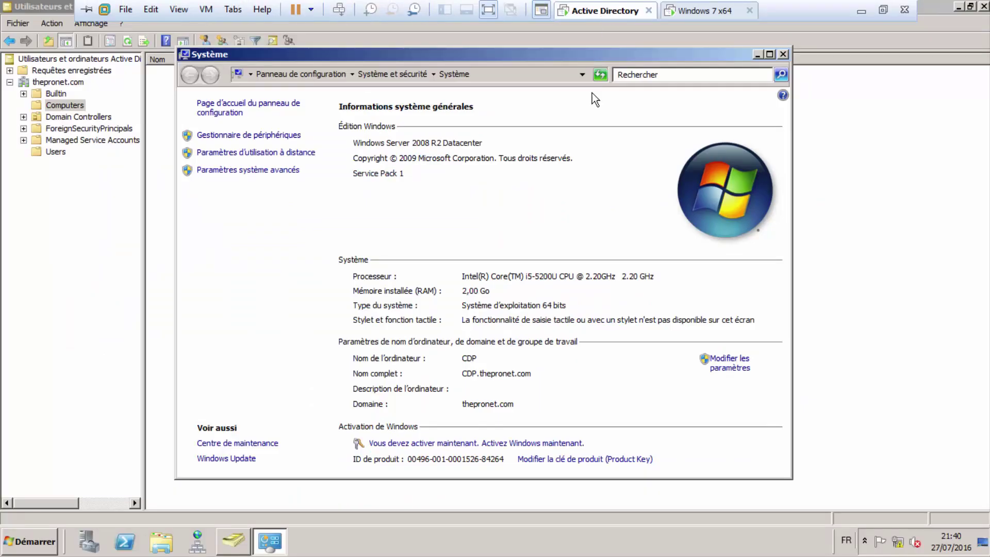
pyautogui.click(4, 539)
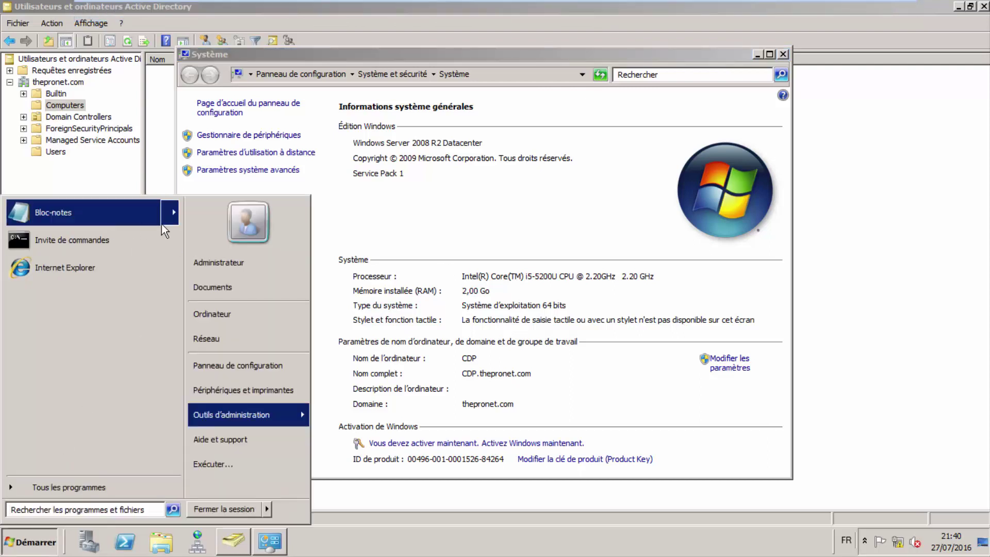
pyautogui.click(457, 184)
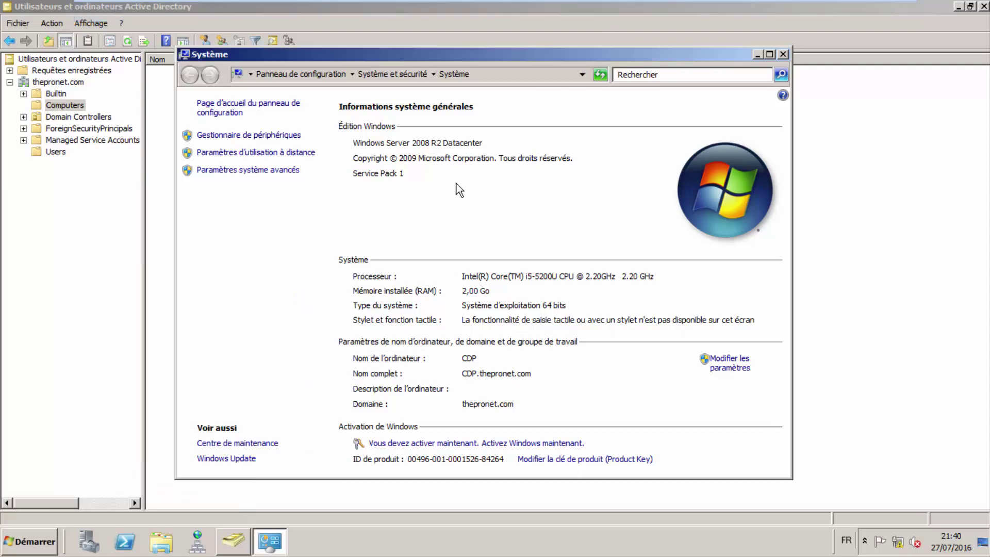
pyautogui.click(675, 15)
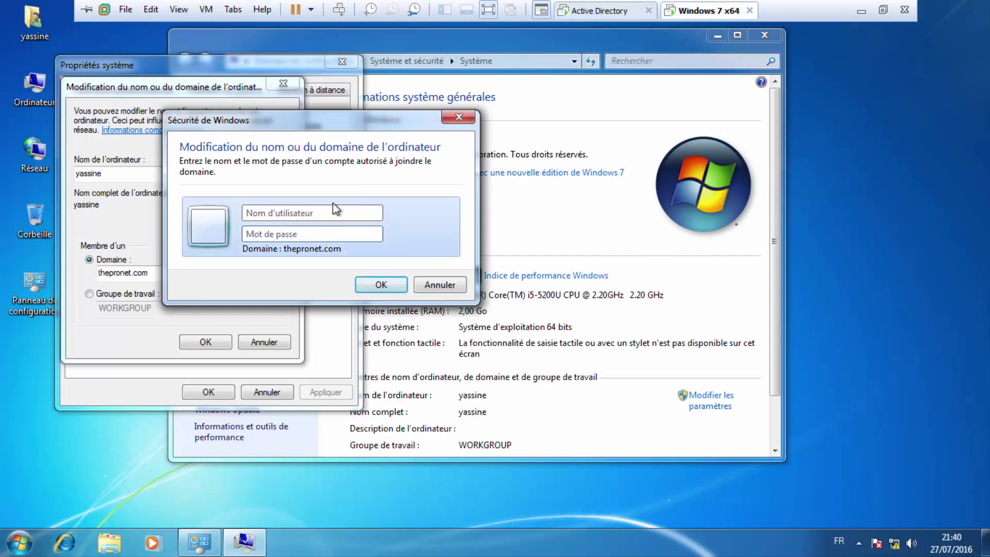
# Enter the domain administrator account name and password and submit them.
pyautogui.write('administrateur')
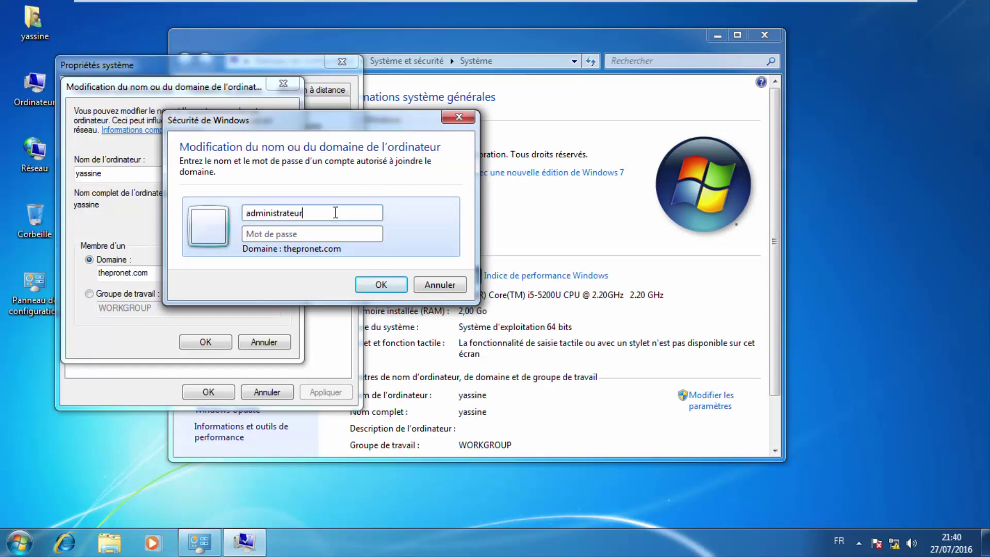
pyautogui.press('Tab')
pyautogui.write('PA')
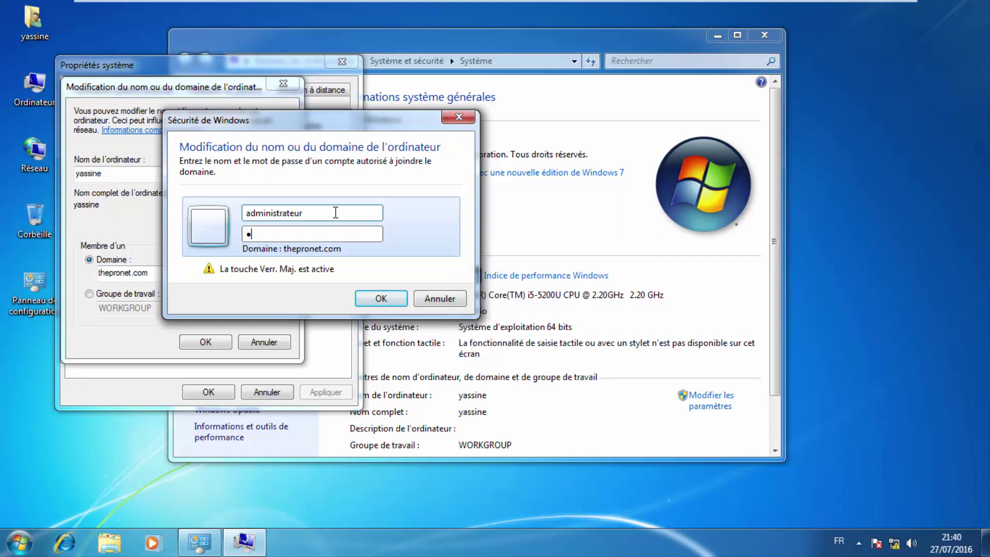
pyautogui.write('w')
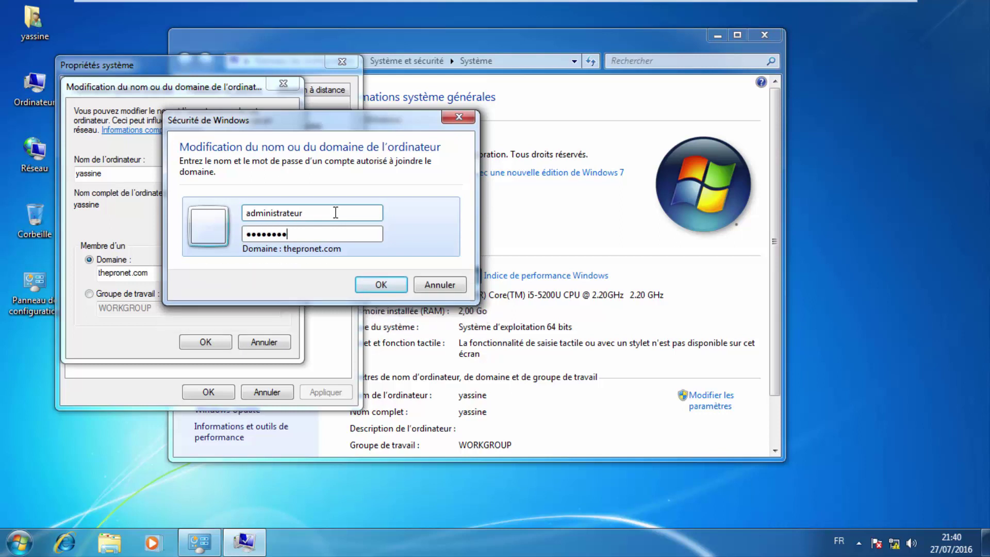
pyautogui.press('Return')
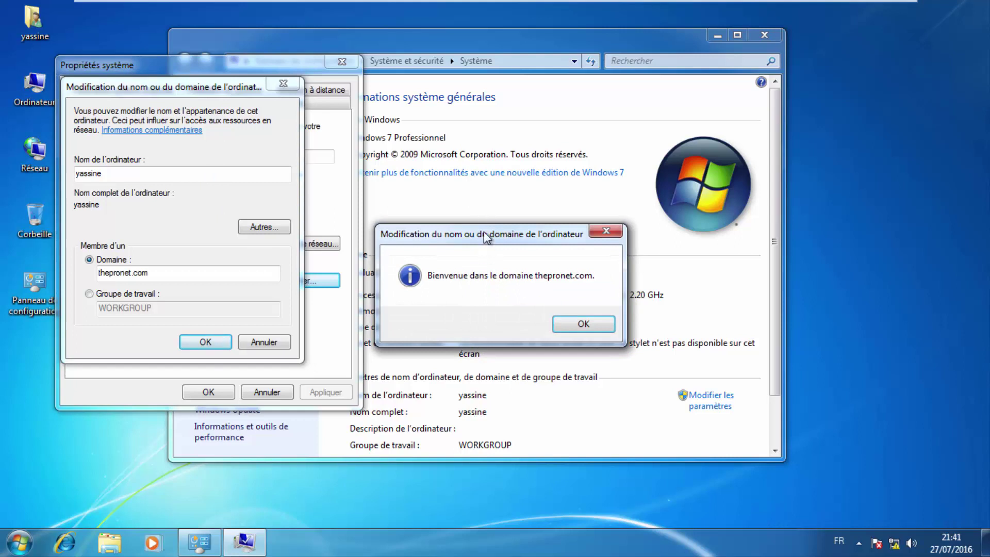
# Acknowledge the thepronet.com welcome and restart notices, then close System Properties.
pyautogui.moveTo(439, 225); pyautogui.dragTo(489, 186)
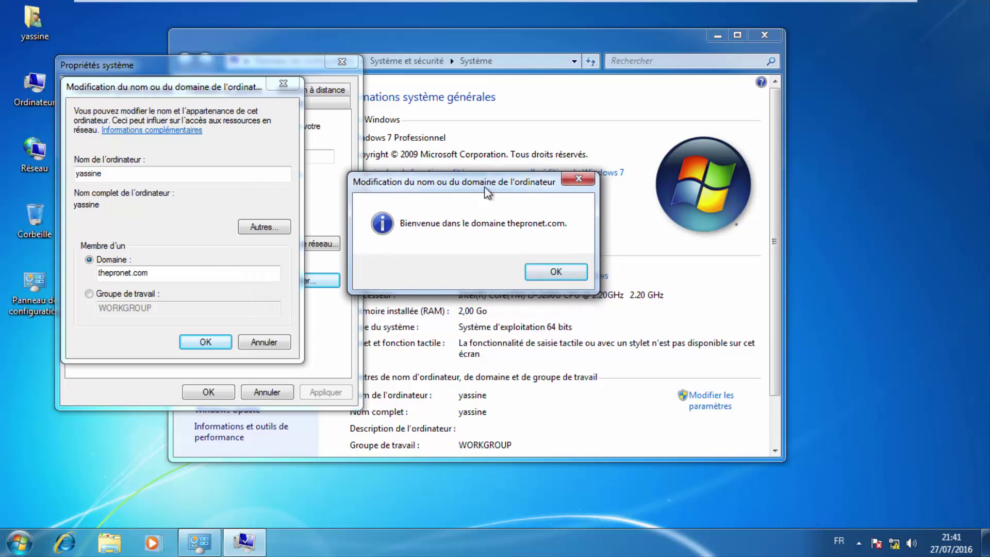
pyautogui.moveTo(448, 187); pyautogui.dragTo(428, 190)
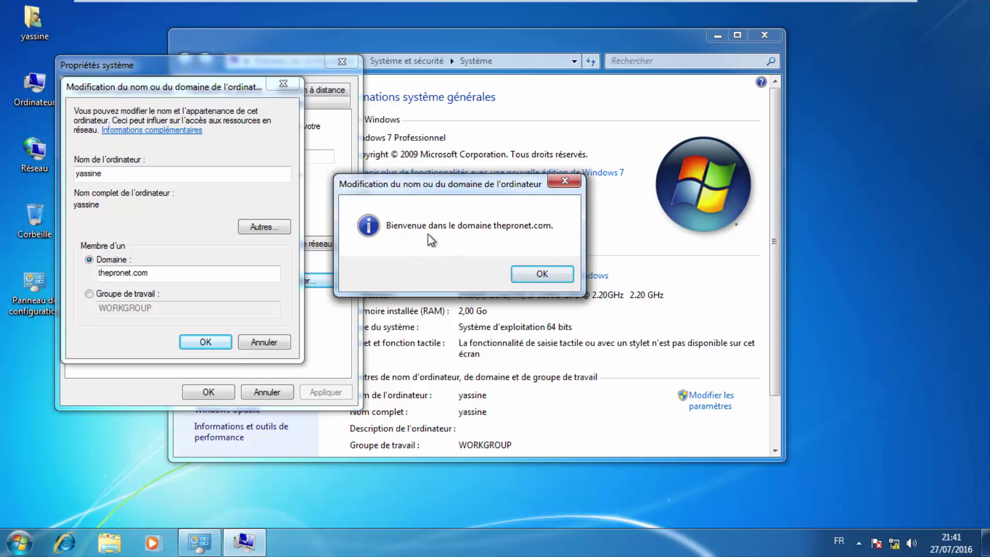
pyautogui.click(552, 274)
pyautogui.click(580, 291)
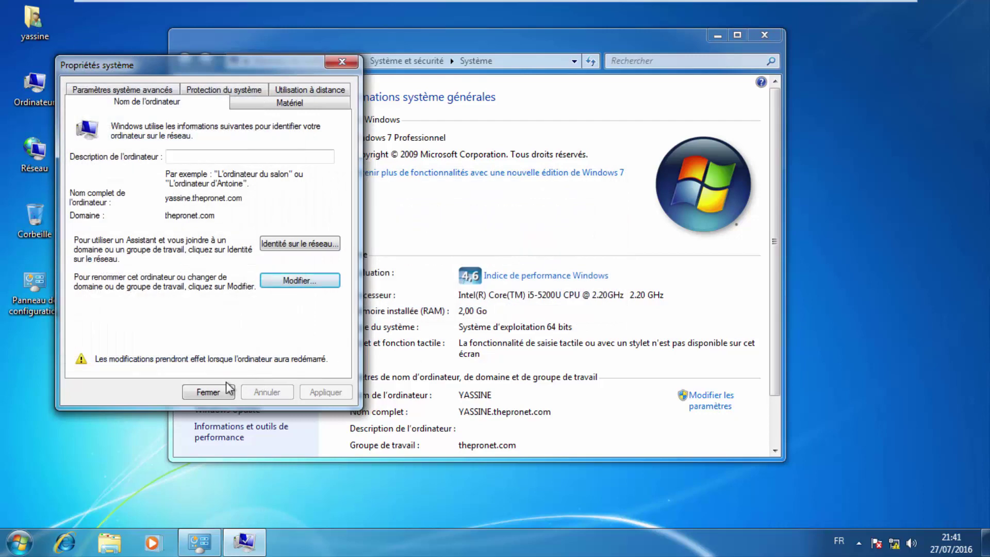
pyautogui.click(214, 393)
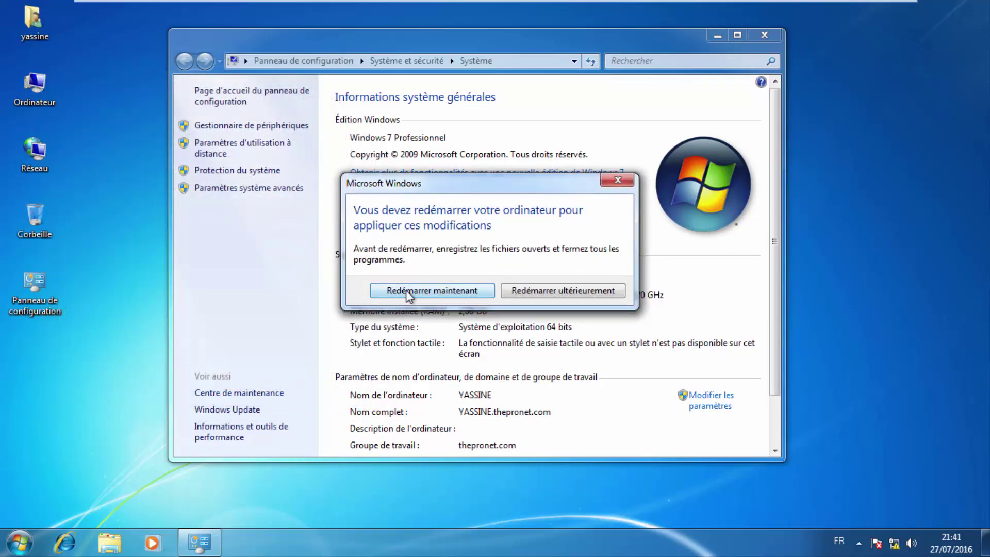
# Restart the Windows 7 VM now from the restart prompt.
pyautogui.moveTo(462, 185)
pyautogui.mouseDown()
pyautogui.moveTo(486, 186)
pyautogui.moveTo(478, 184)
pyautogui.mouseUp()
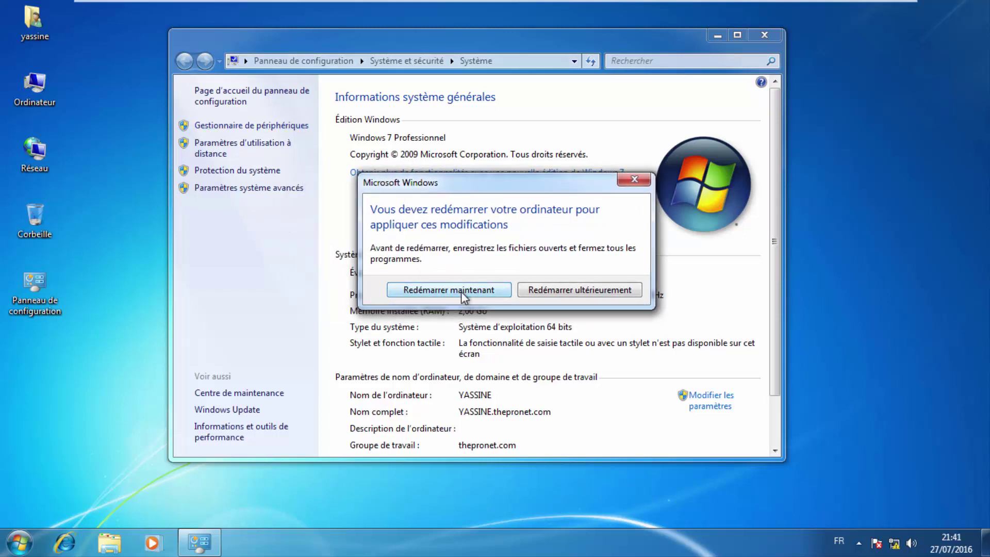
pyautogui.moveTo(436, 187); pyautogui.dragTo(416, 187)
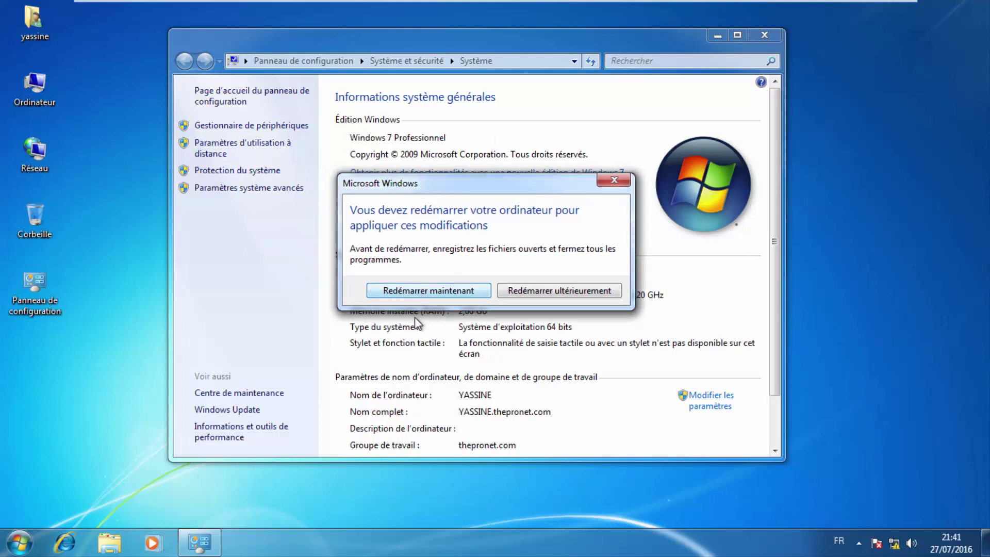
pyautogui.click(438, 292)
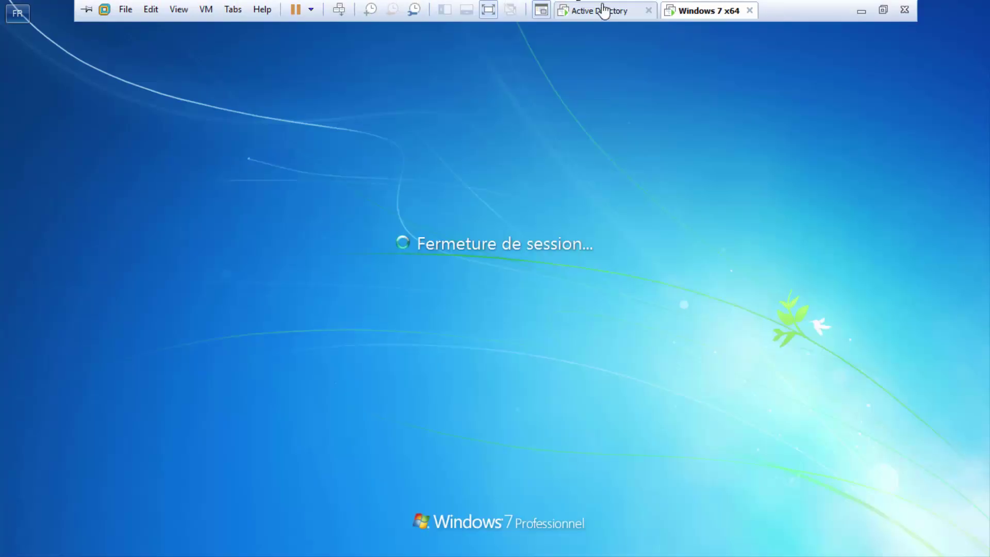
# Refresh the server's Computers container to show YASSINE, then switch back to Windows 7.
pyautogui.click(621, 12)
pyautogui.click(784, 54)
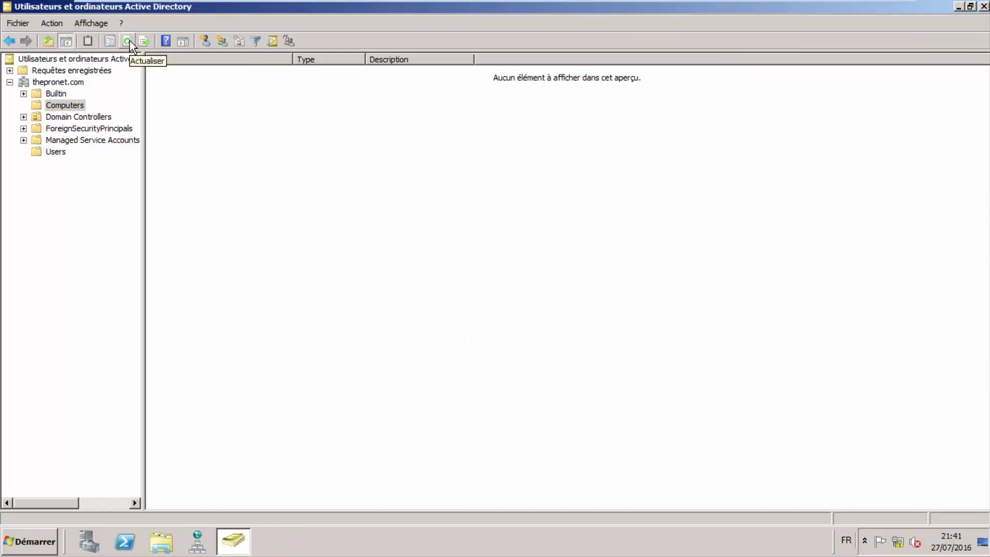
pyautogui.rightClick(289, 176)
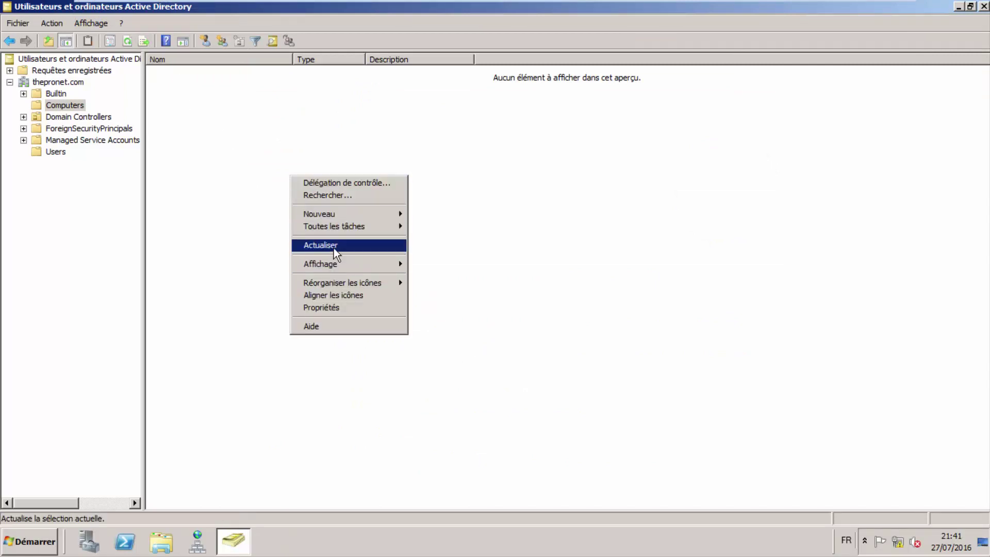
pyautogui.click(334, 246)
pyautogui.click(199, 75)
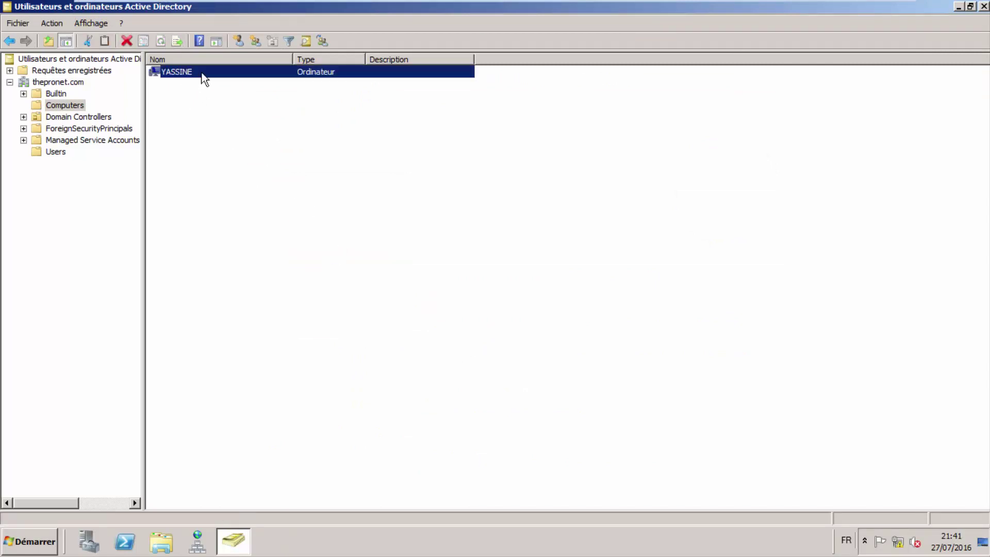
pyautogui.click(287, 101)
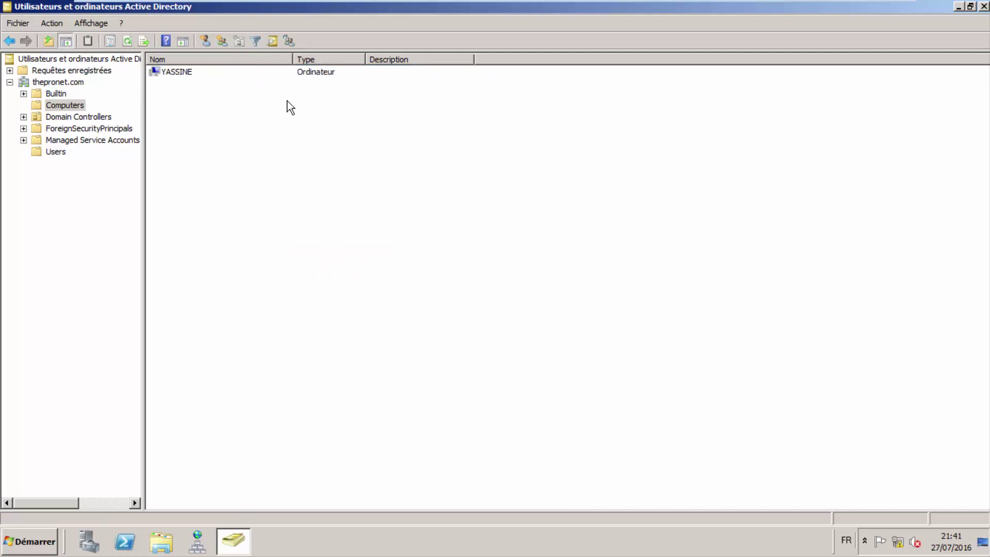
pyautogui.moveTo(398, 2)
pyautogui.click(672, 12)
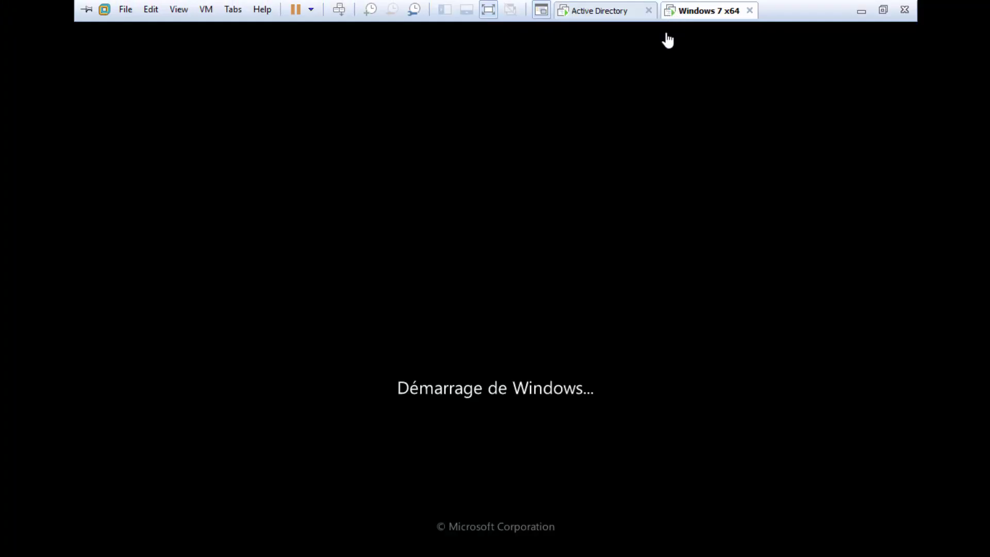
# Switch to the Windows 7 x64 VM, exit full screen, and wait for its Ctrl+Alt+Del logon prompt.
pyautogui.click(588, 13)
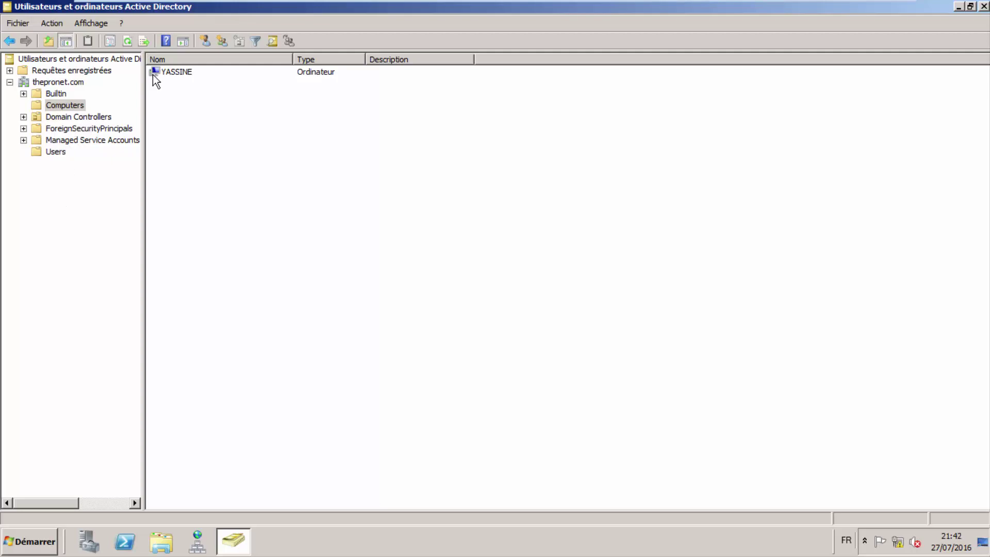
pyautogui.moveTo(368, 2)
pyautogui.click(694, 9)
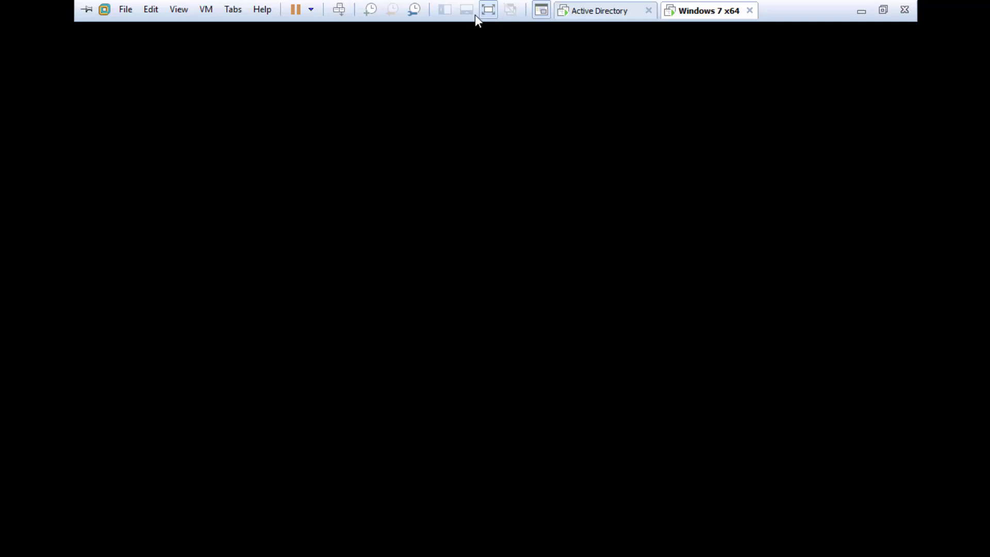
pyautogui.click(490, 9)
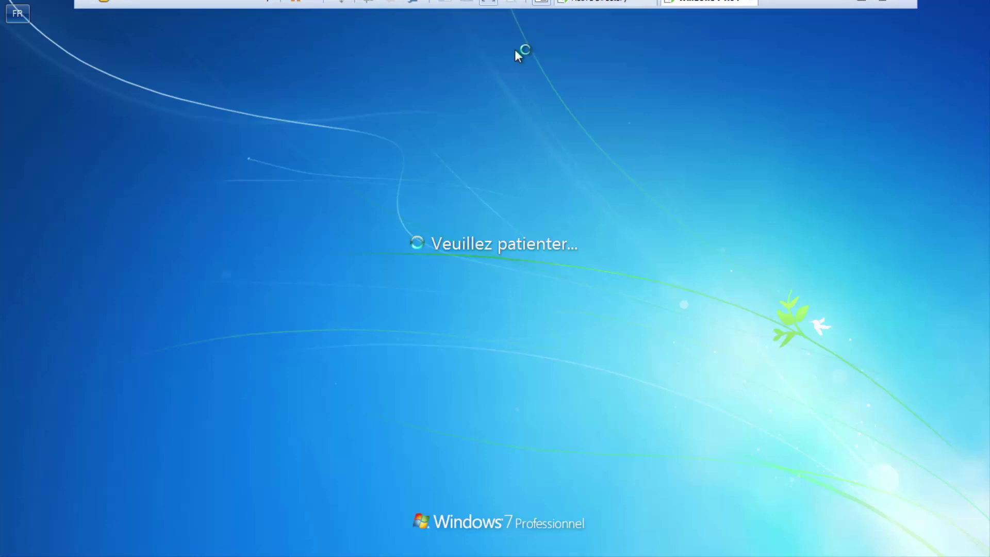
pyautogui.moveTo(522, 4)
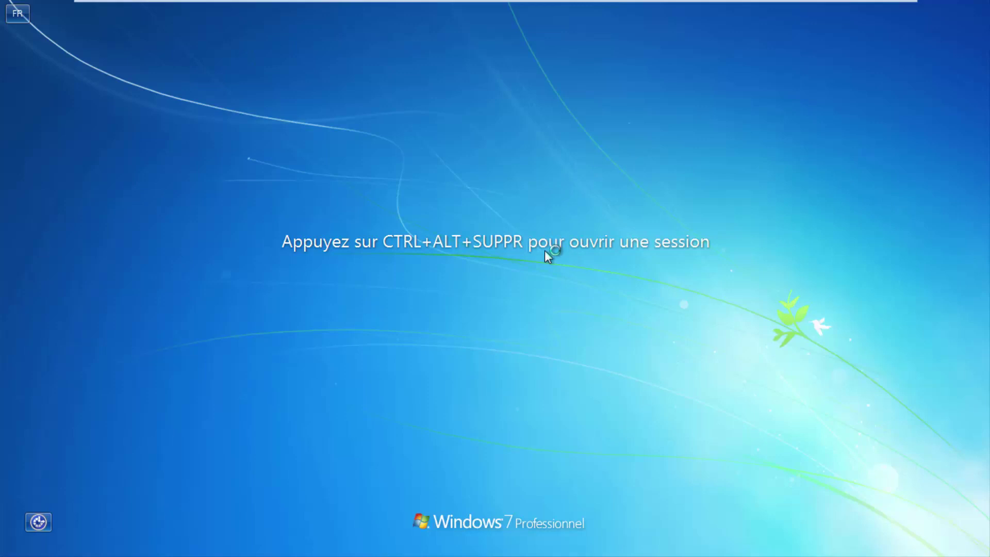
# Send Ctrl+Alt+Del to the Windows 7 VM from the VM menu.
pyautogui.hotkey('ctrl', 'alt', 'Delete')
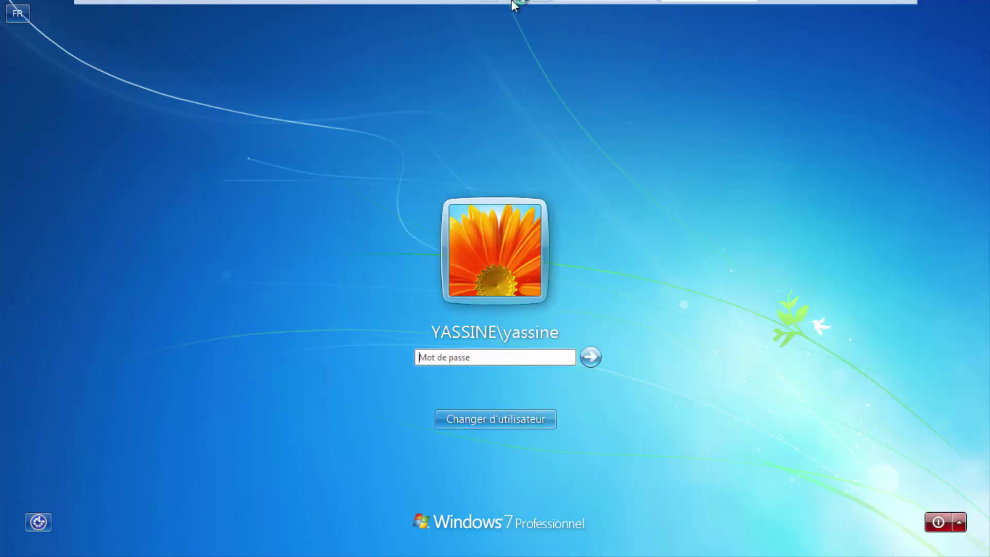
pyautogui.click(210, 12)
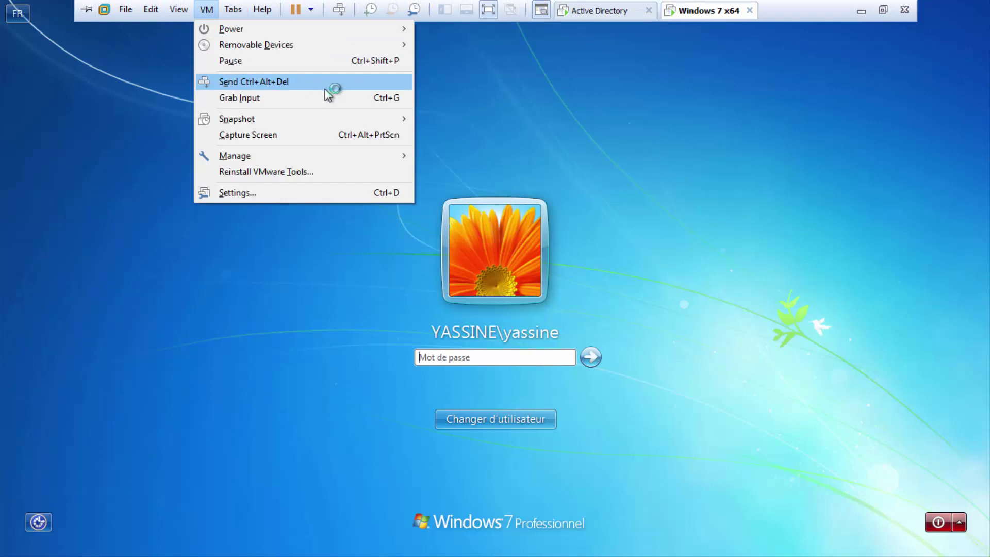
pyautogui.click(309, 83)
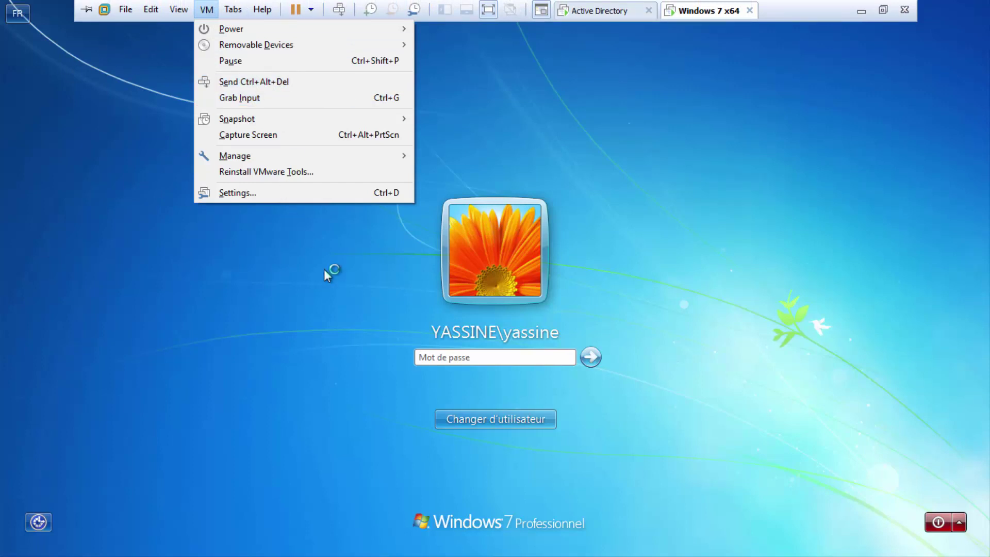
pyautogui.click(464, 217)
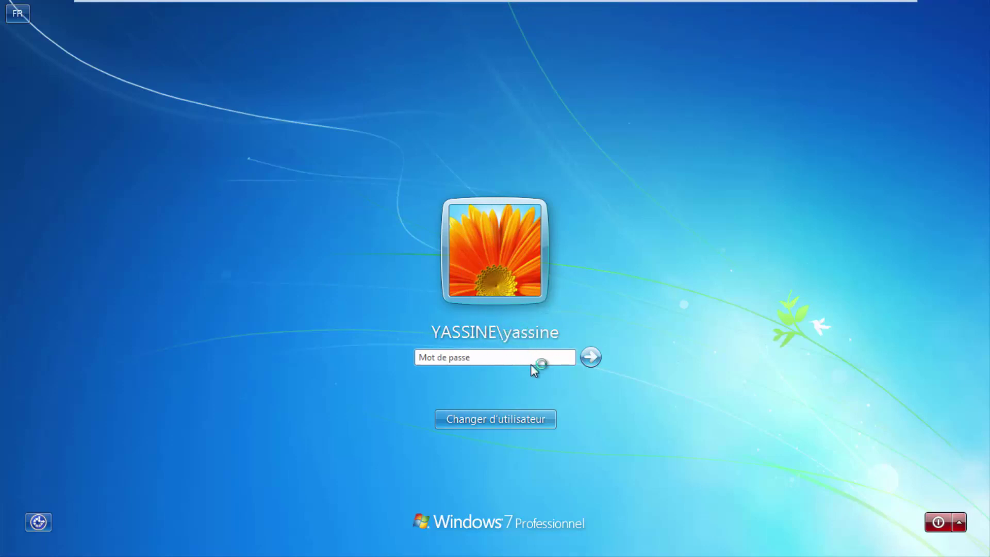
# Choose Changer d'utilisateur > Autre utilisateur, then switch to the Active Directory server VM.
pyautogui.click(518, 416)
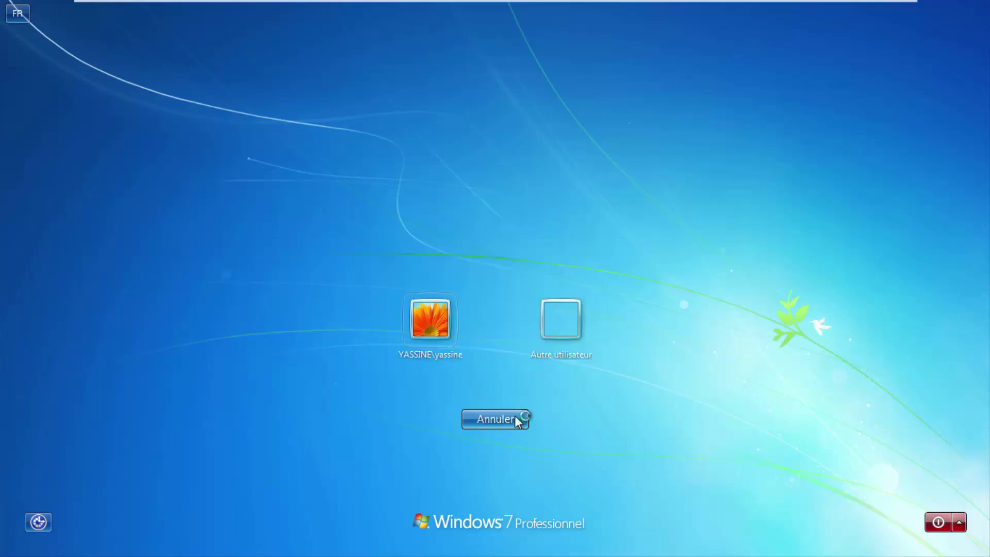
pyautogui.click(558, 324)
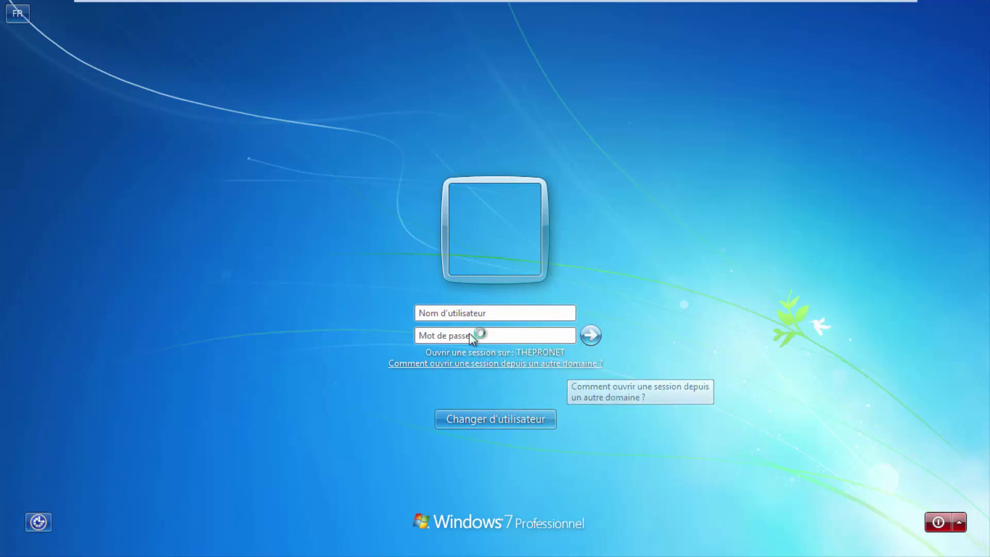
pyautogui.click(598, 6)
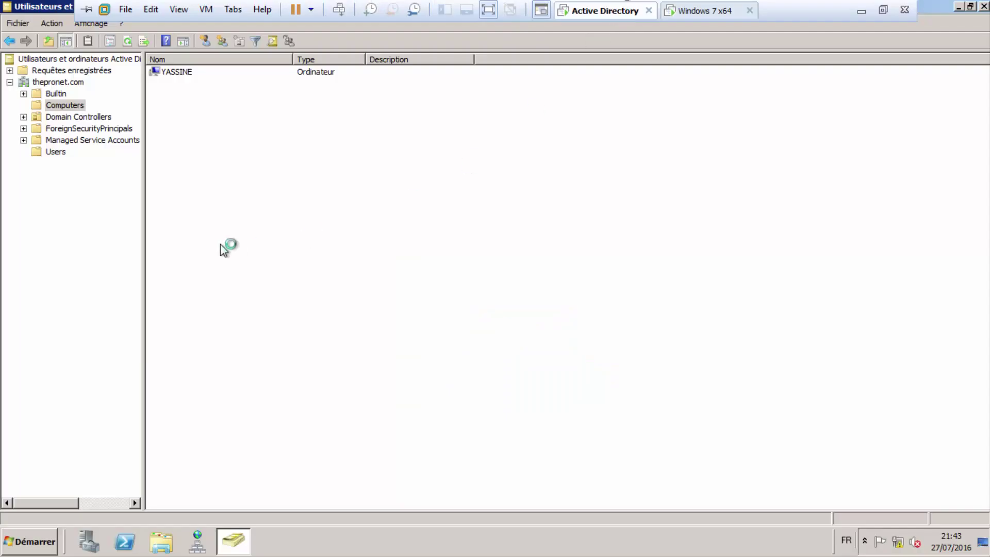
# Start a new user in thepronet.com/Users and fill in the first name and last name.
pyautogui.click(60, 152)
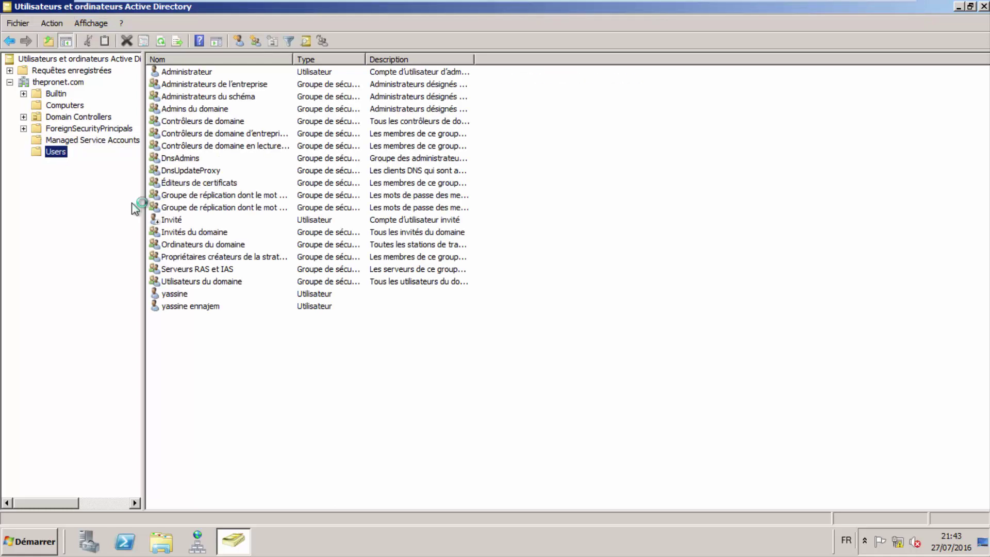
pyautogui.rightClick(336, 386)
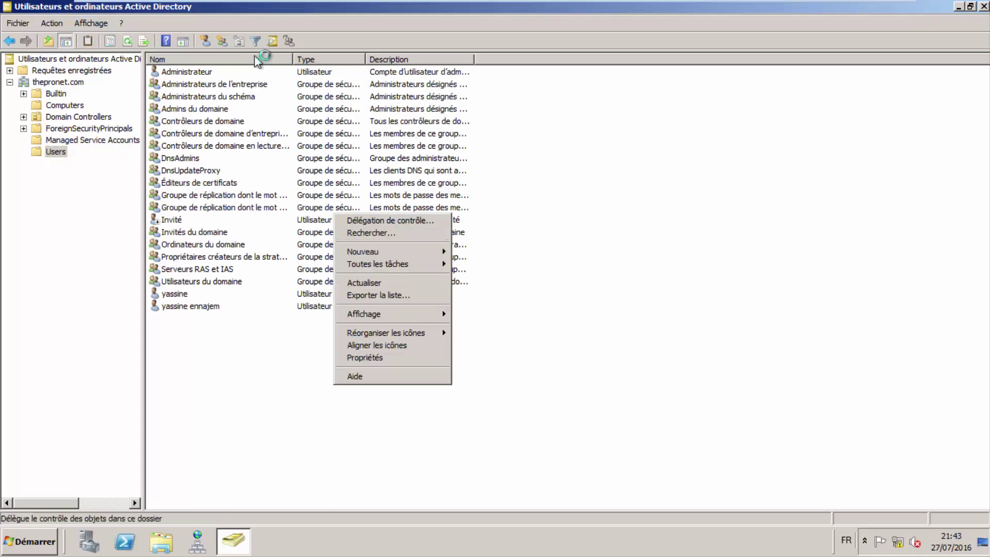
pyautogui.moveTo(403, 254)
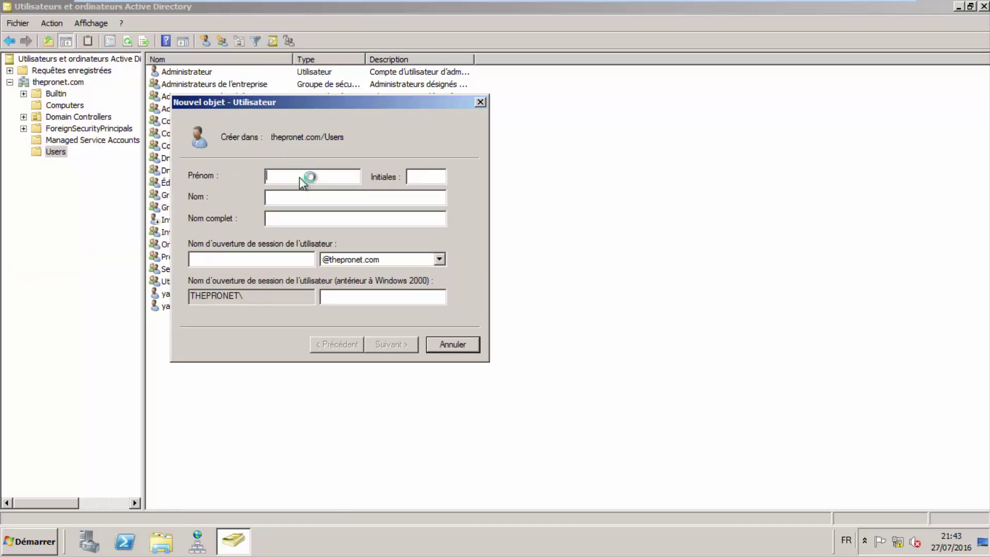
pyautogui.write('anna')
pyautogui.press('BackSpace')
pyautogui.press('BackSpace')
pyautogui.press('BackSpace')
pyautogui.press('BackSpace')
pyautogui.press('Tab')
pyautogui.click(318, 198)
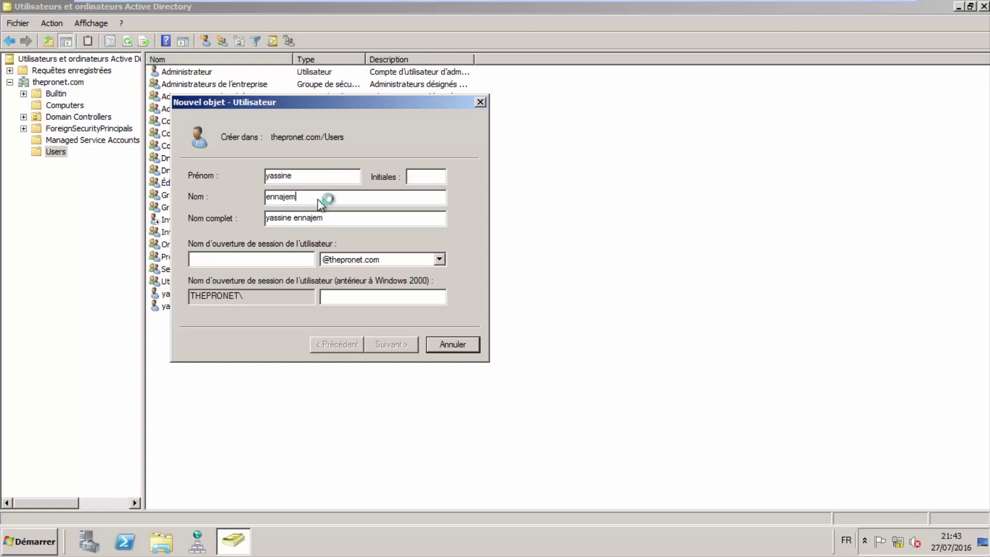
# Enter the user logon name and continue to the password page.
pyautogui.click(268, 260)
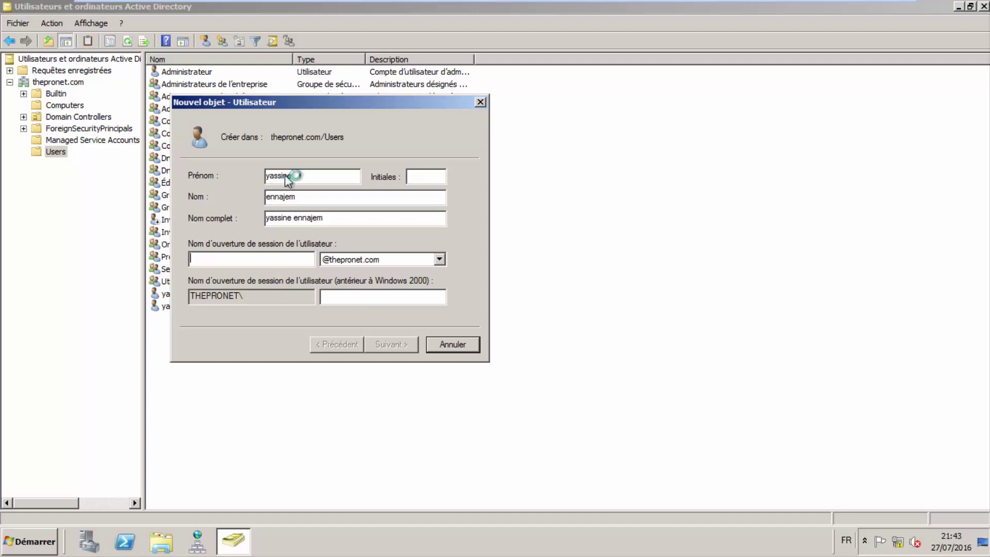
pyautogui.moveTo(312, 176); pyautogui.dragTo(261, 179)
pyautogui.moveTo(313, 197); pyautogui.dragTo(265, 221)
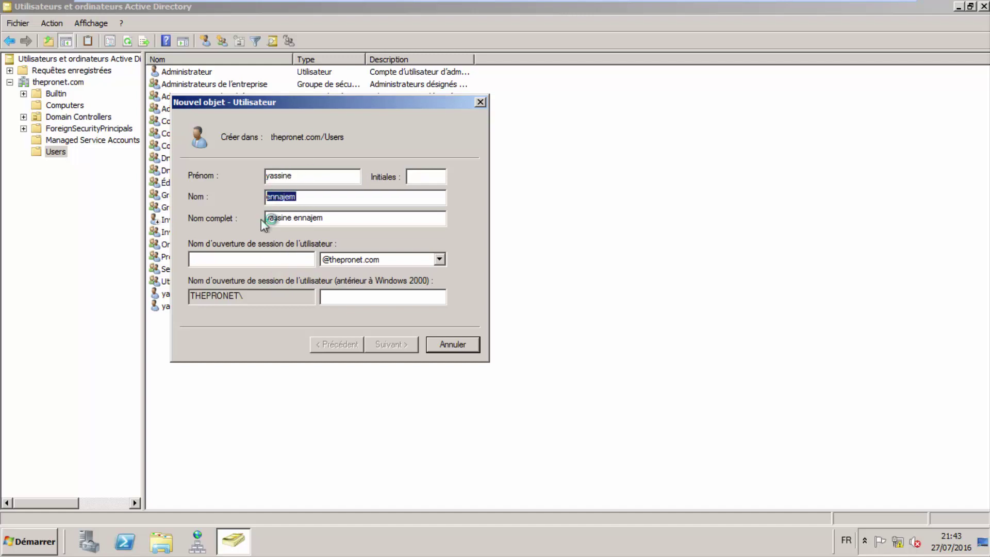
pyautogui.click(239, 264)
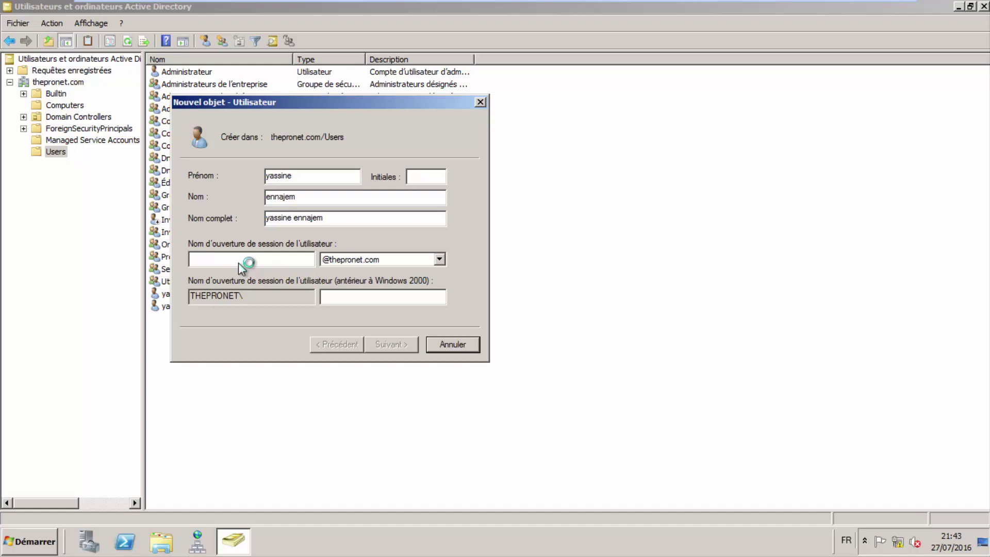
pyautogui.write('thepr')
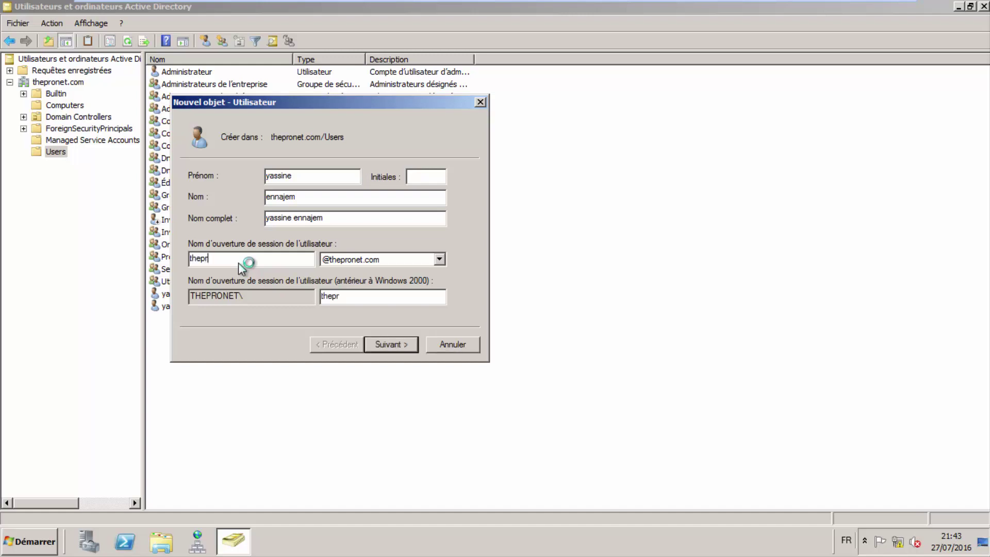
pyautogui.press('BackSpace')
pyautogui.press('BackSpace')
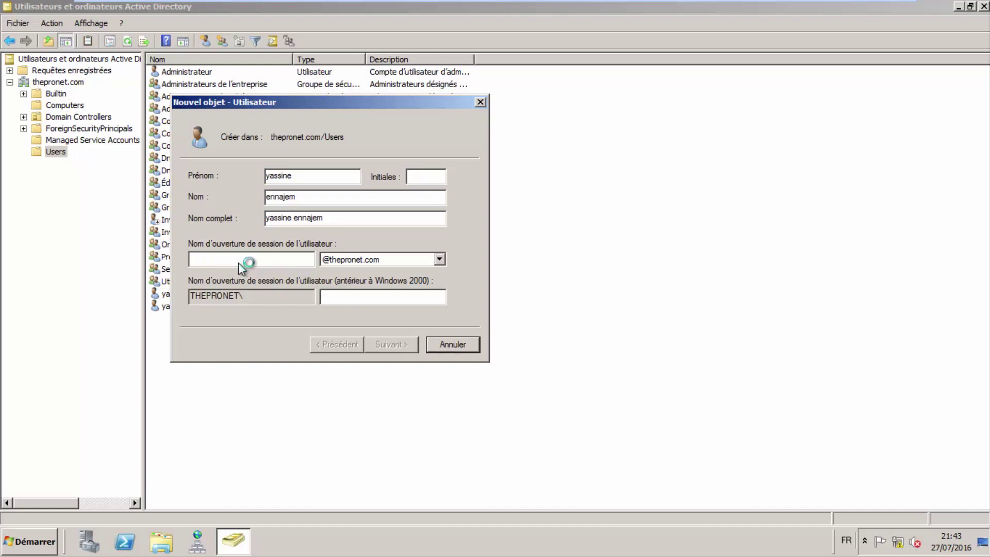
pyautogui.write('yassine1')
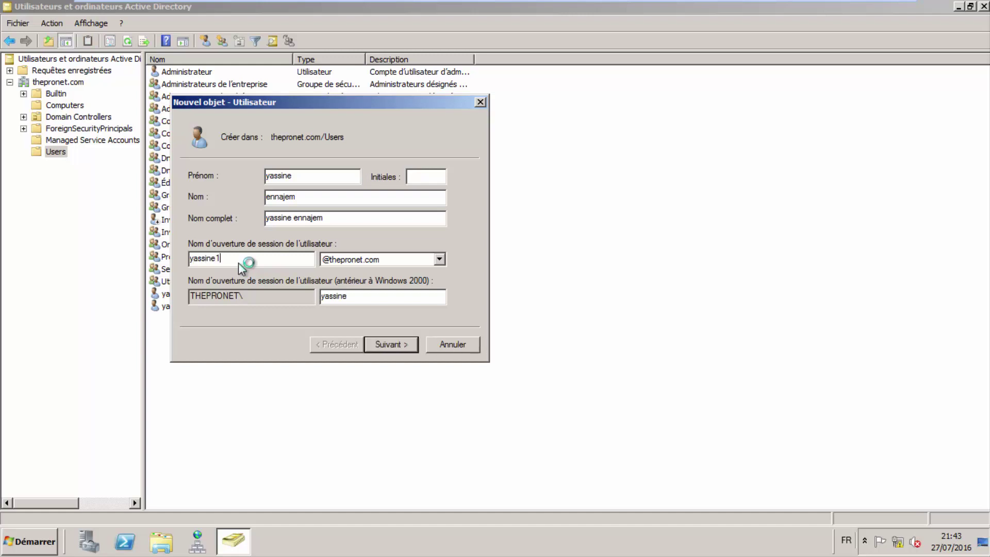
pyautogui.click(391, 346)
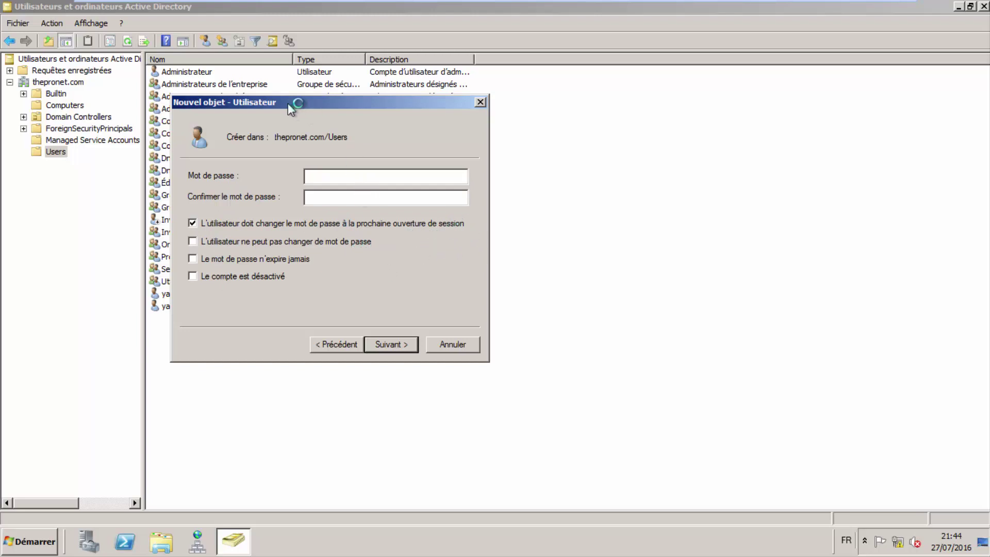
# Untick 'must change password', tick 'cannot change' and 'never expires', enter the password, continue to the summary.
pyautogui.moveTo(314, 103); pyautogui.dragTo(352, 102)
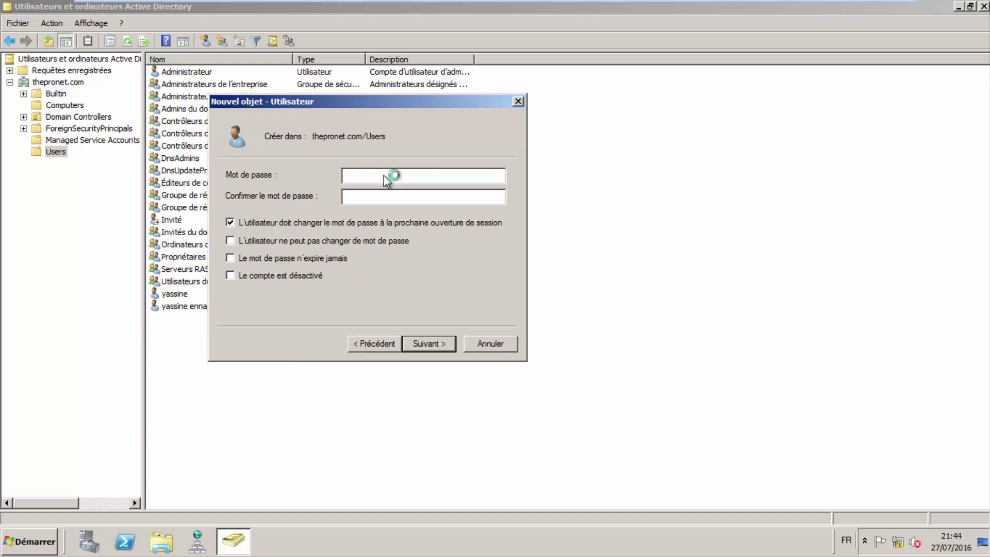
pyautogui.click(232, 224)
pyautogui.click(261, 244)
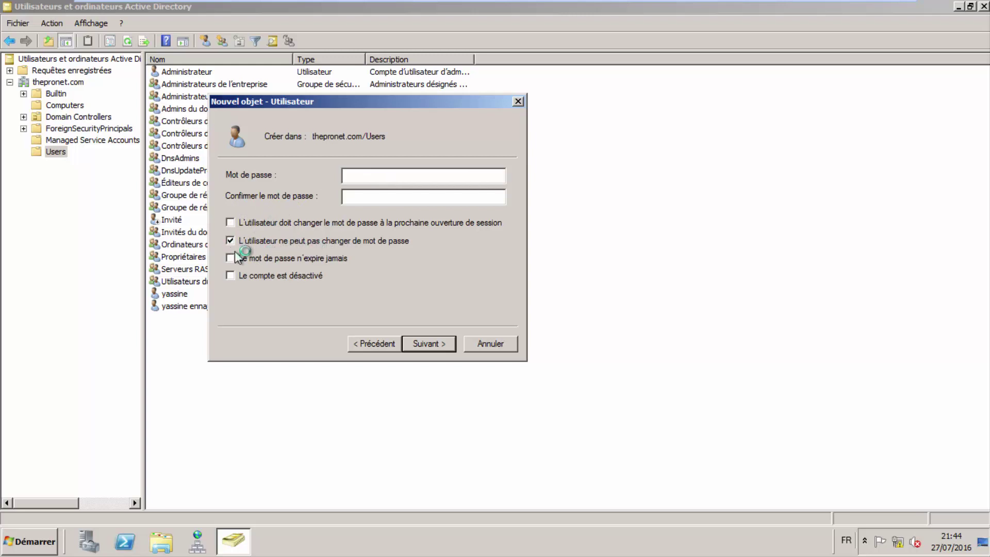
pyautogui.click(272, 259)
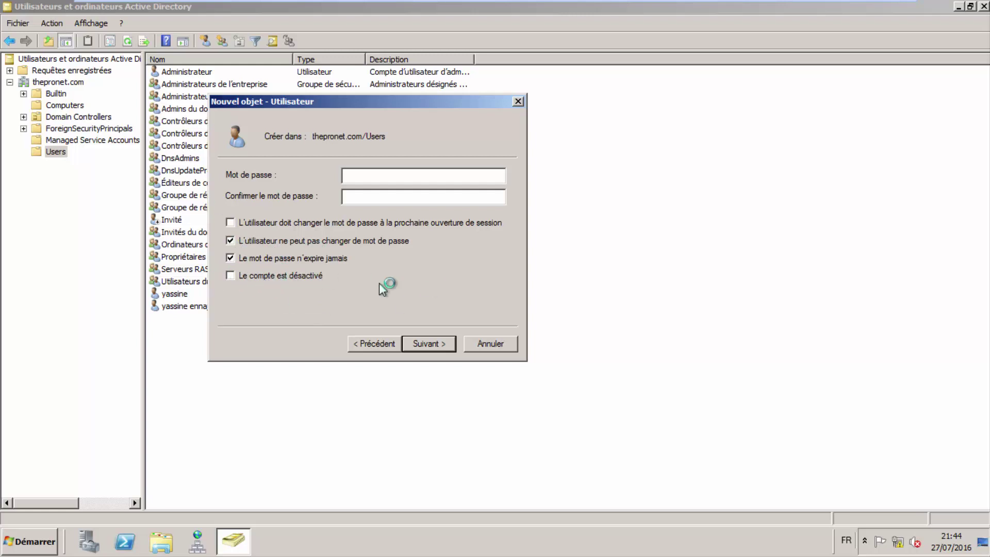
pyautogui.click(411, 180)
pyautogui.write('P@ssw0rdP@ssw')
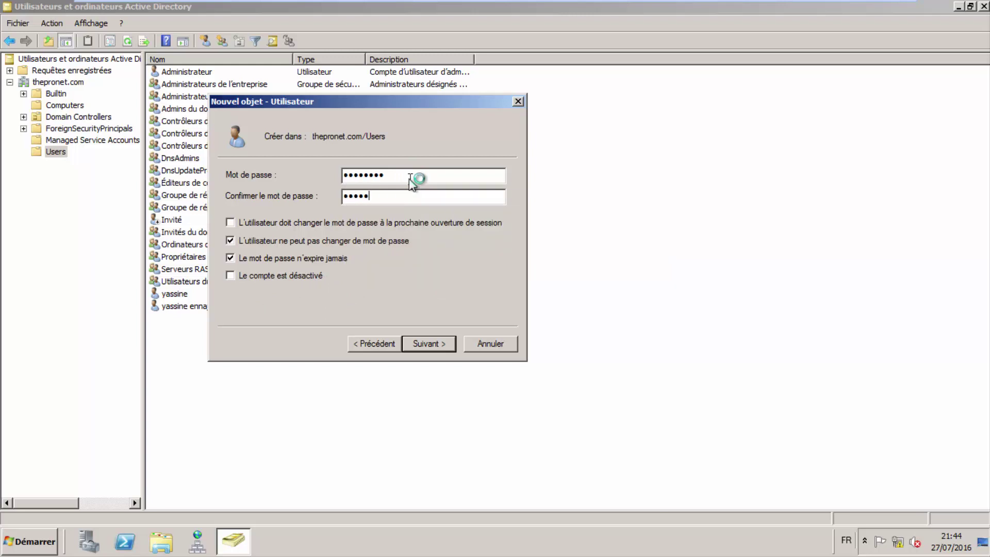
pyautogui.click(423, 346)
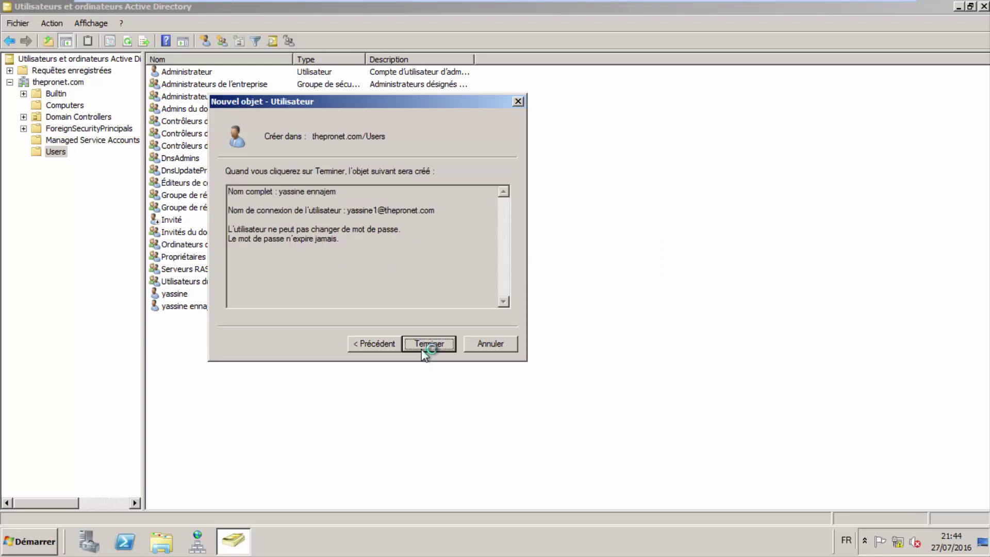
# Attempt to create the user, dismiss the error, and go back to the name page.
pyautogui.moveTo(438, 218); pyautogui.dragTo(367, 215)
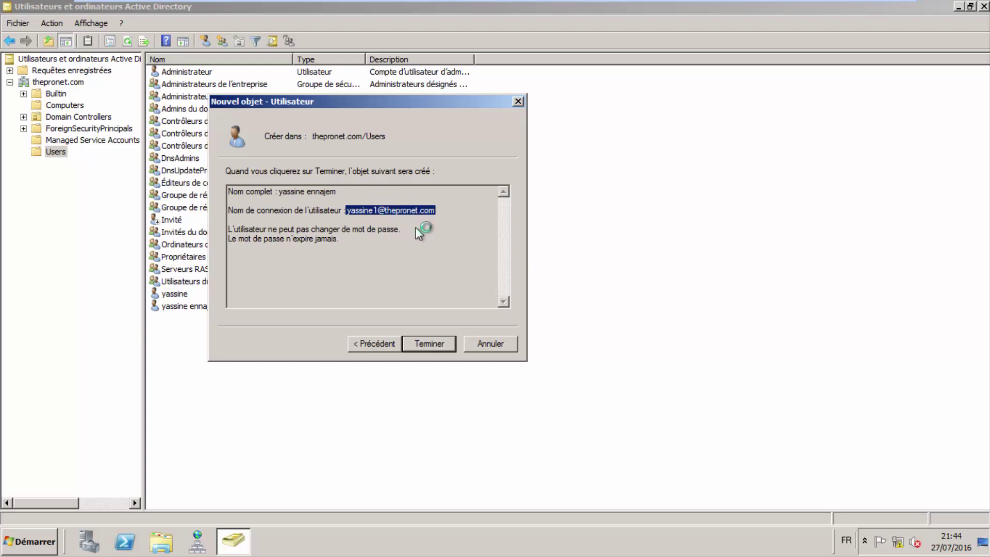
pyautogui.click(429, 344)
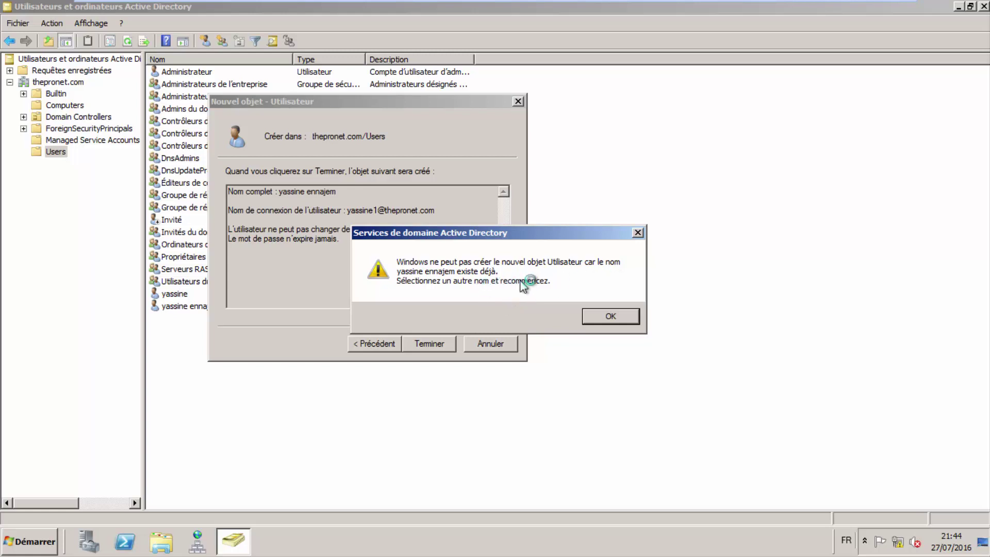
pyautogui.click(599, 317)
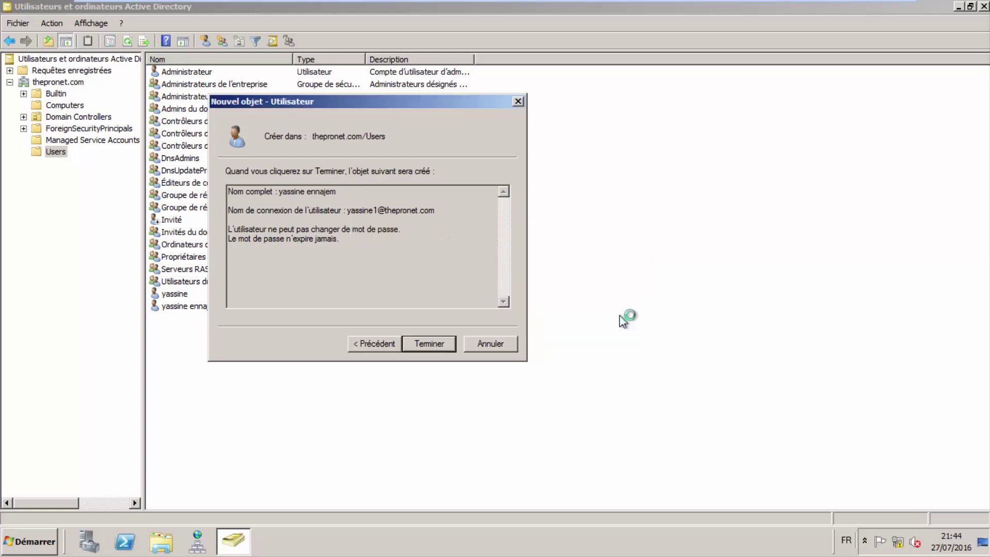
pyautogui.click(376, 343)
pyautogui.click(378, 342)
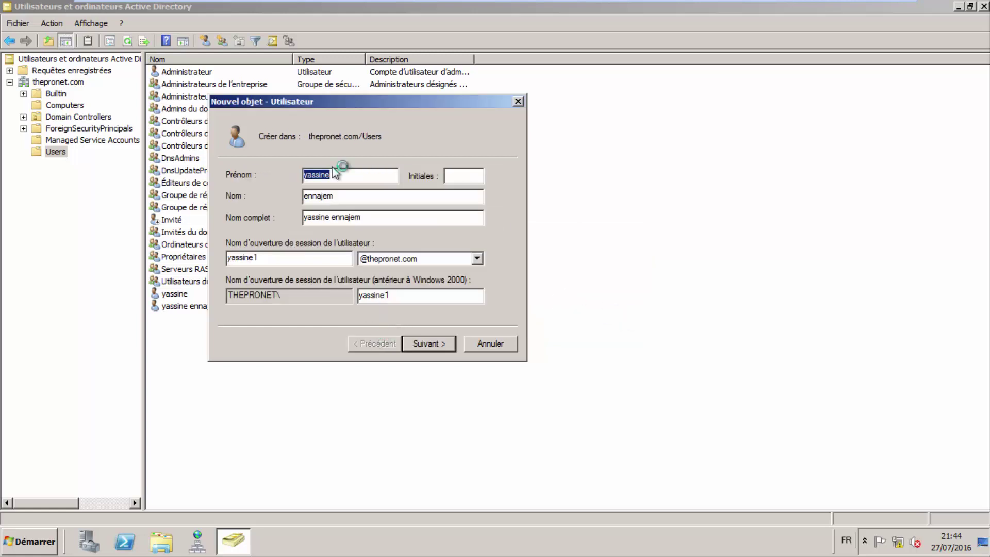
# Change the first name to 'thepronet', finish creating the user, then switch to the Windows 7 VM.
pyautogui.write('thepronet')
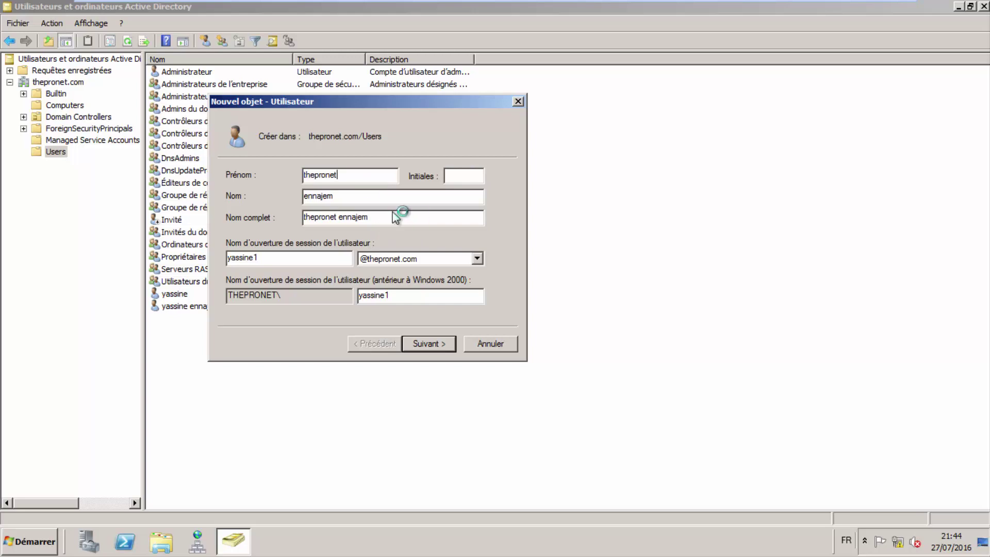
pyautogui.click(422, 343)
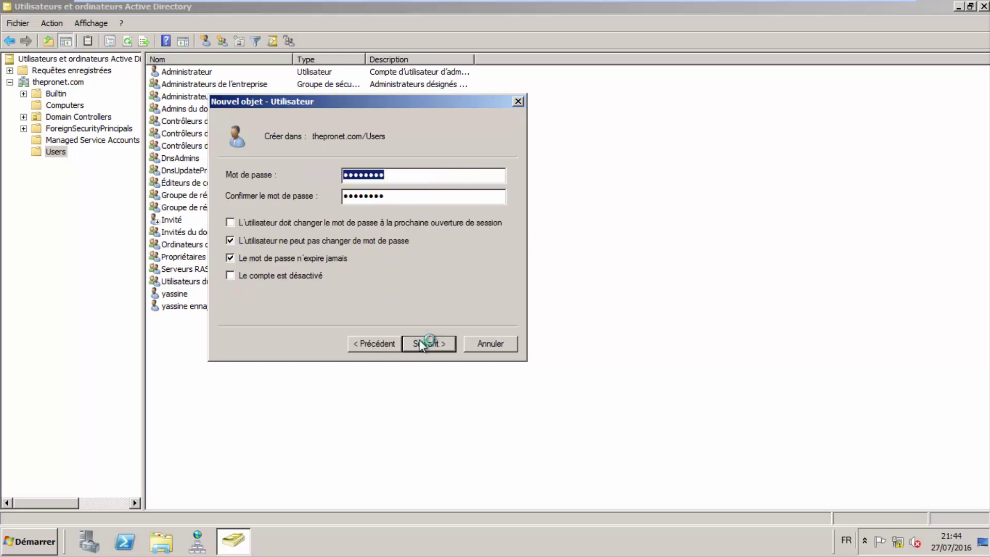
pyautogui.click(419, 344)
pyautogui.click(415, 343)
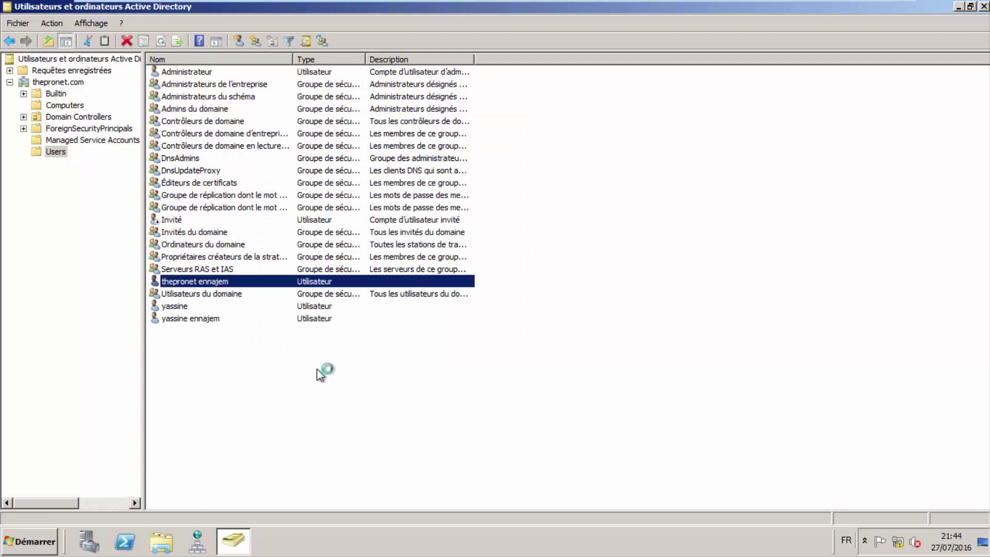
pyautogui.click(179, 308)
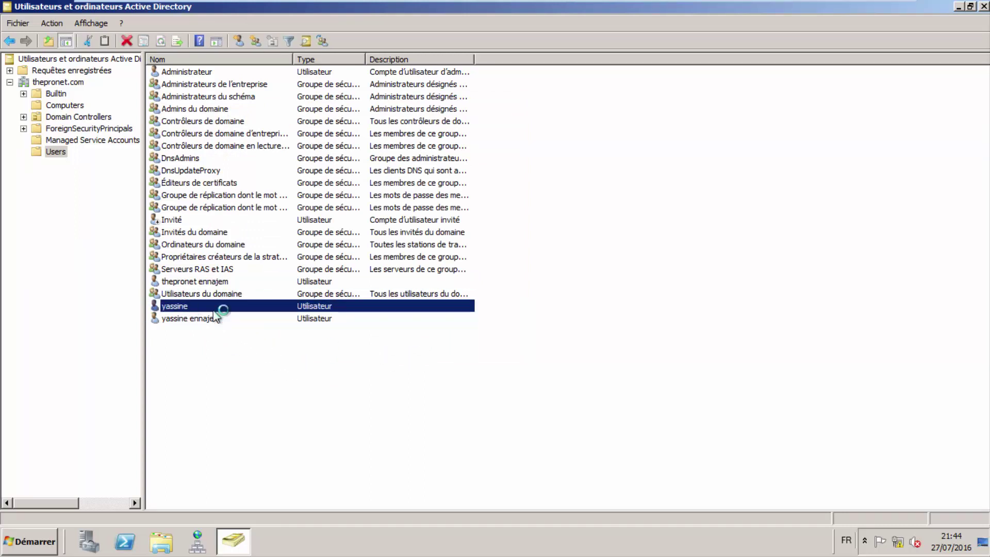
pyautogui.click(239, 320)
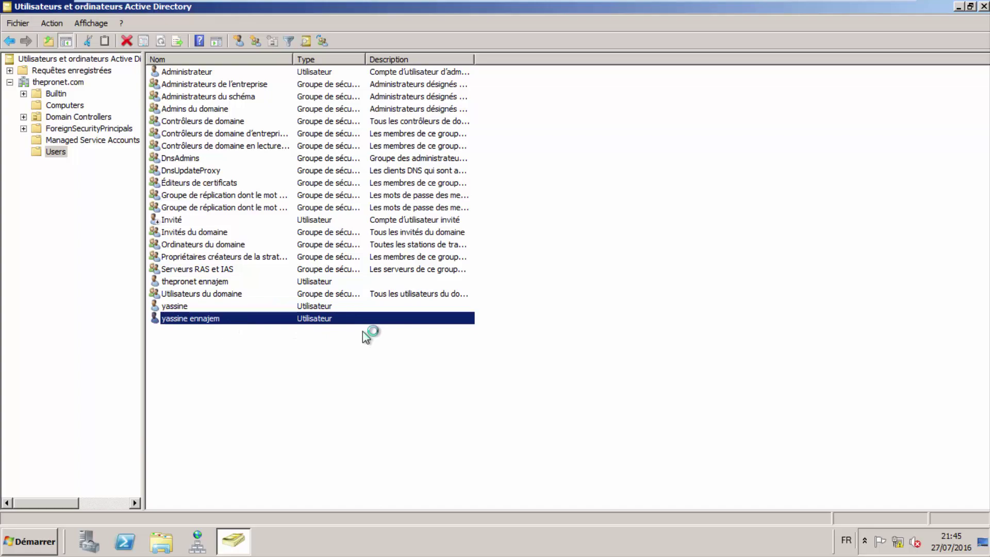
pyautogui.click(708, 11)
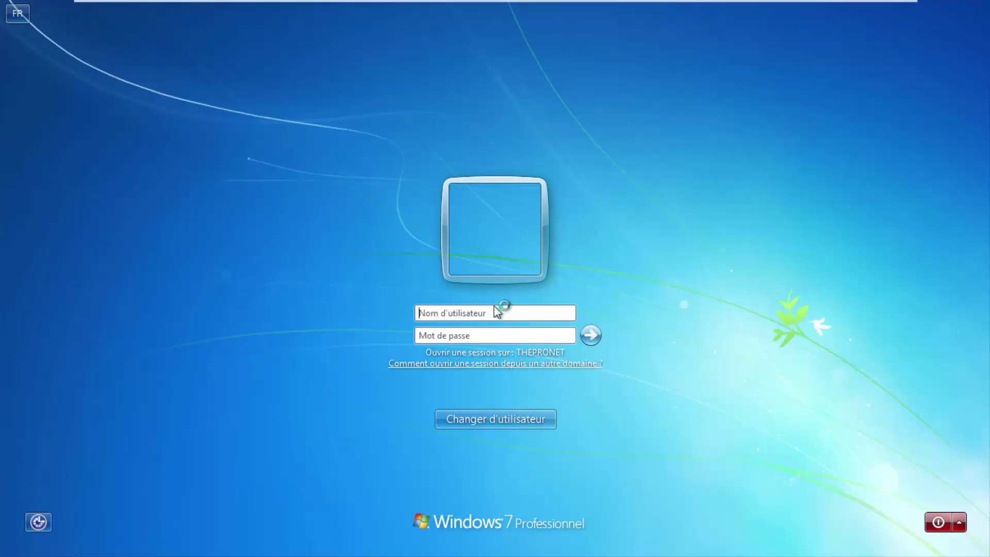
# Sign in to Windows 7 with the new THEPRONET account's logon name and password.
pyautogui.write('yassine')
pyautogui.press('Tab')
pyautogui.write('1')
pyautogui.press('Tab')
pyautogui.write('•••••••')
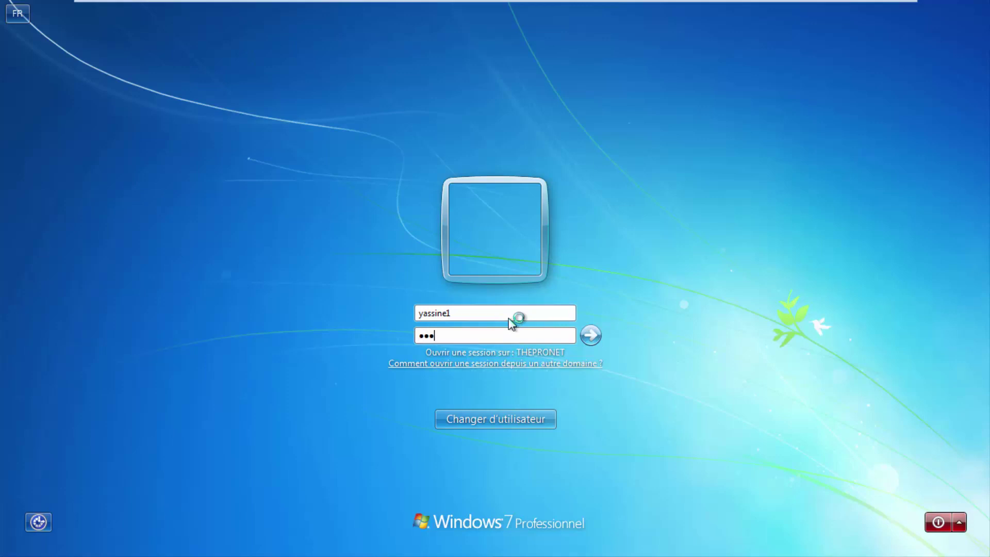
pyautogui.press('Return')
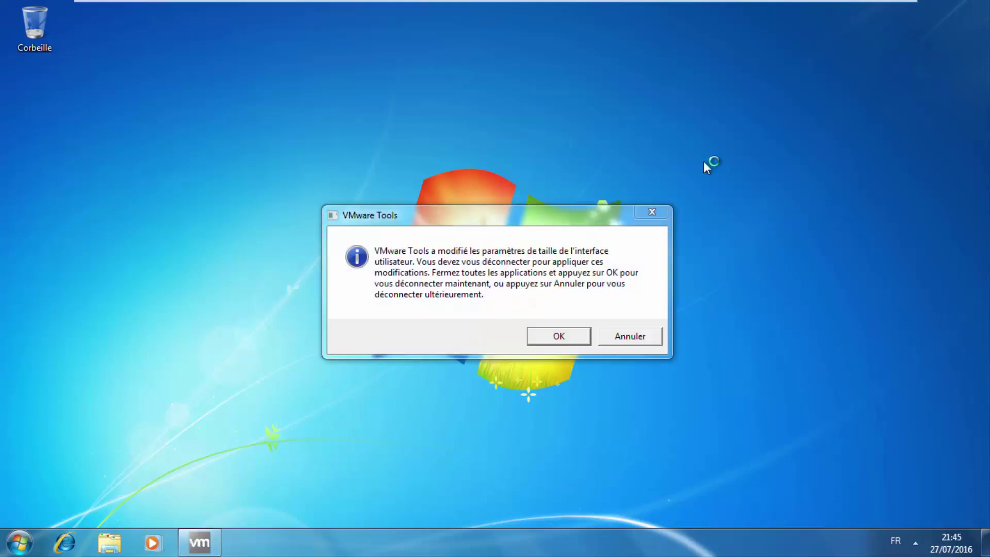
# Accept the VMware Tools log-off, send Ctrl+Alt+Del, and sign back in with the domain account's password.
pyautogui.click(559, 336)
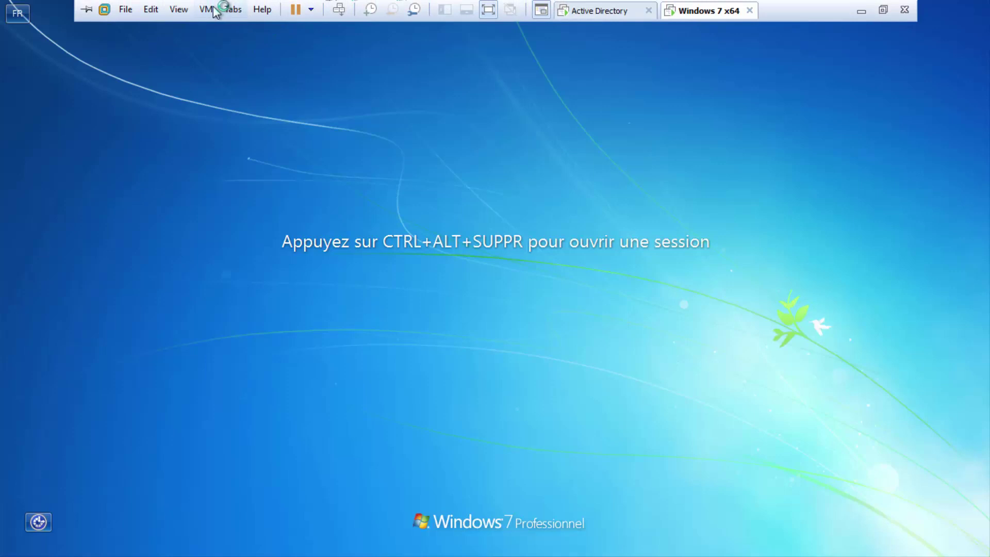
pyautogui.click(207, 10)
pyautogui.click(222, 82)
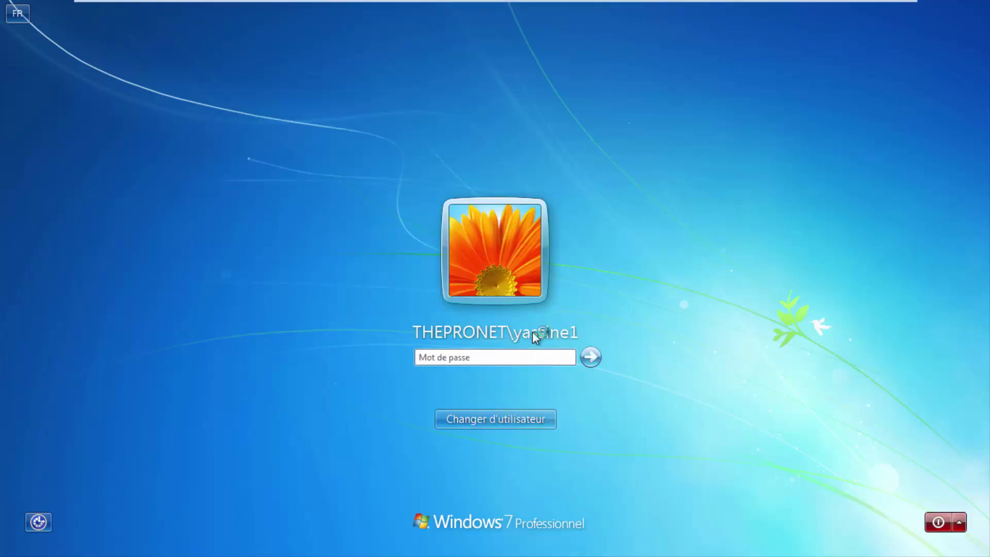
pyautogui.click(519, 357)
pyautogui.write('••••••••')
pyautogui.press('Return')
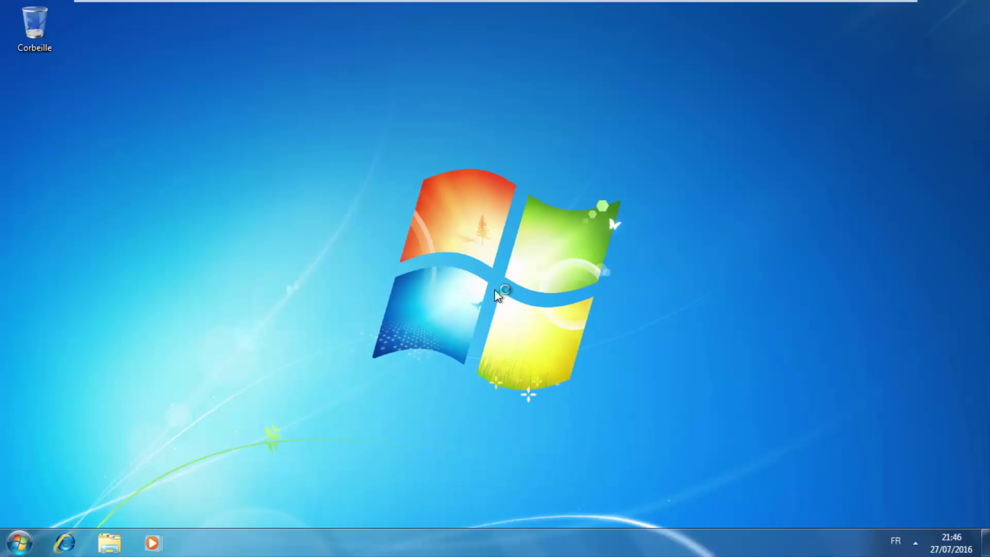
# Open and close the Start menu and the network tray menu on the Windows 7 desktop.
pyautogui.click(20, 543)
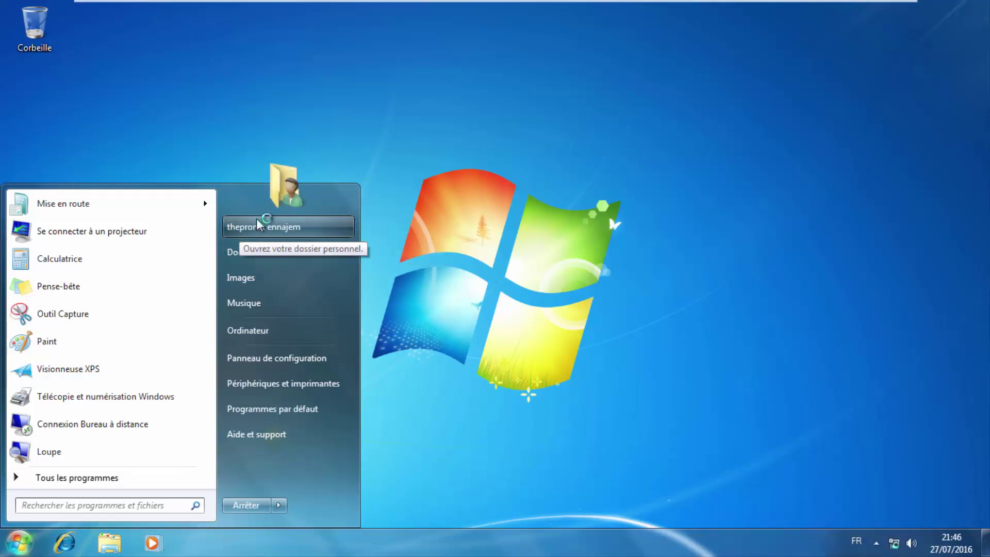
pyautogui.click(683, 242)
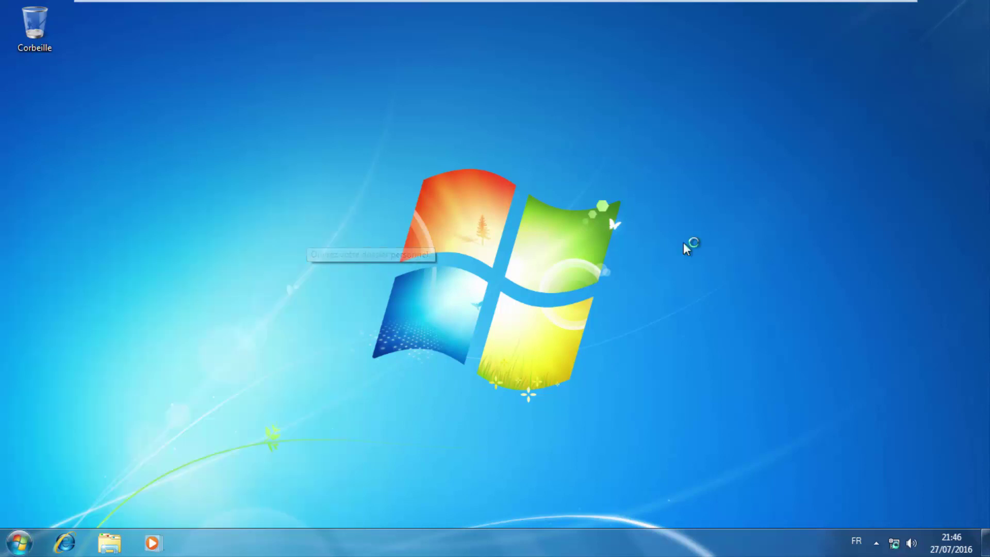
pyautogui.rightClick(895, 543)
pyautogui.click(723, 287)
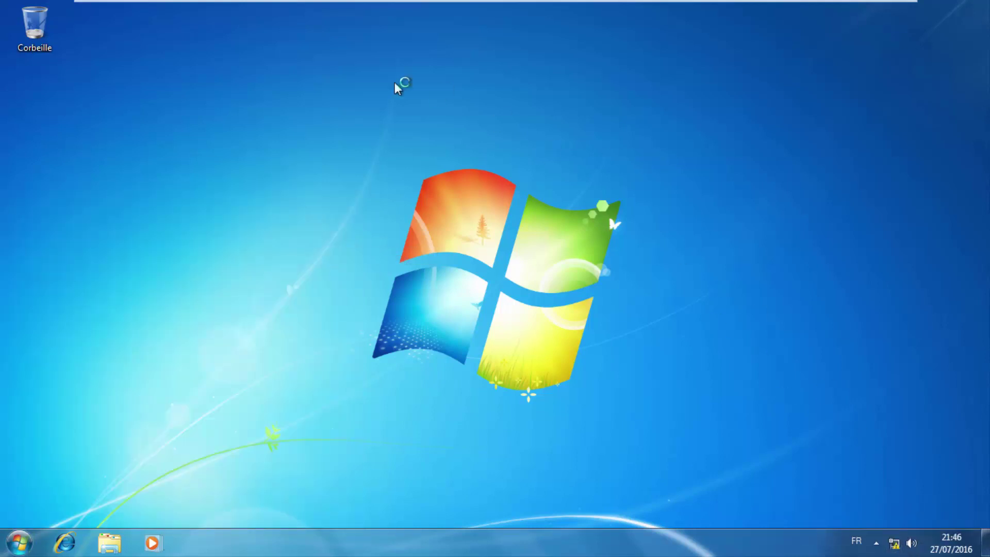
pyautogui.moveTo(471, 2)
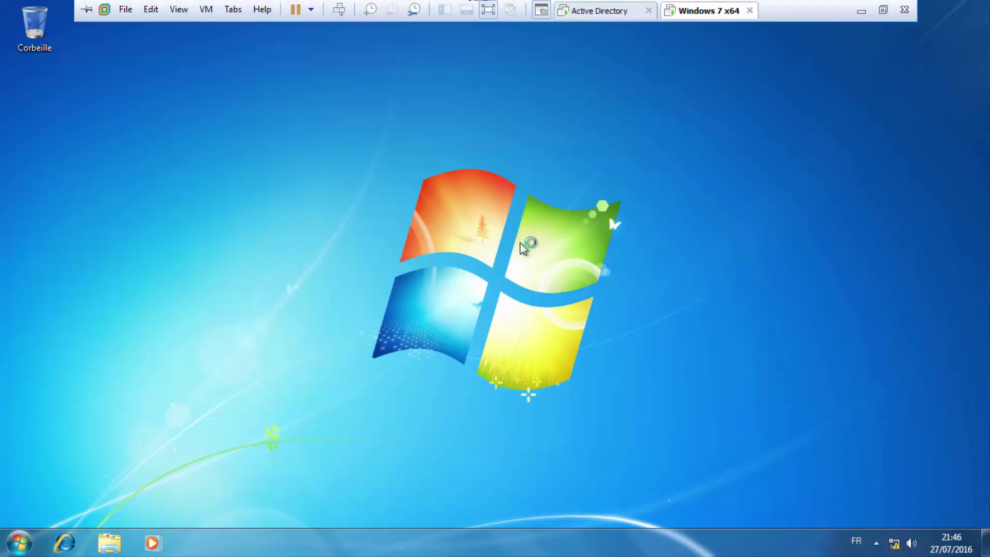
pyautogui.rightClick(895, 544)
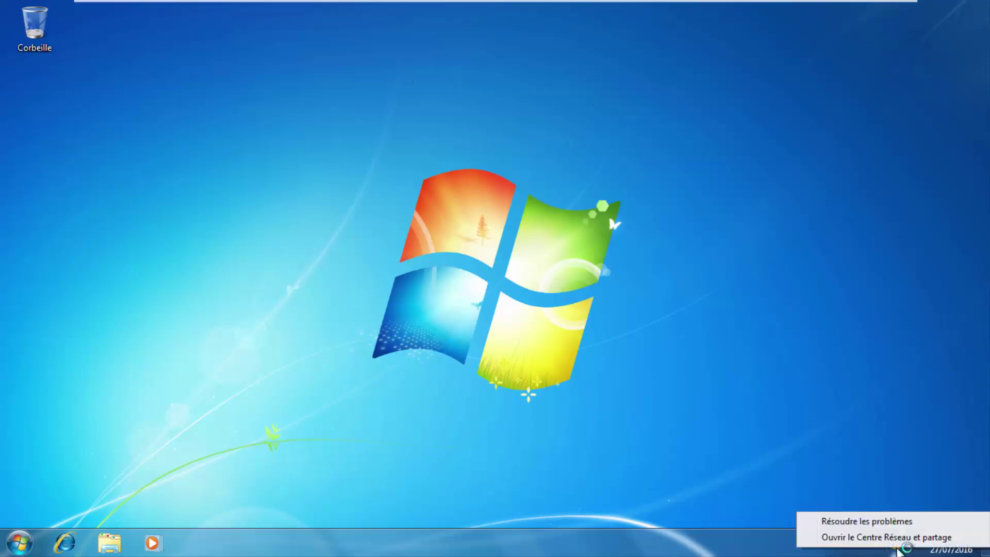
pyautogui.click(846, 418)
pyautogui.click(19, 543)
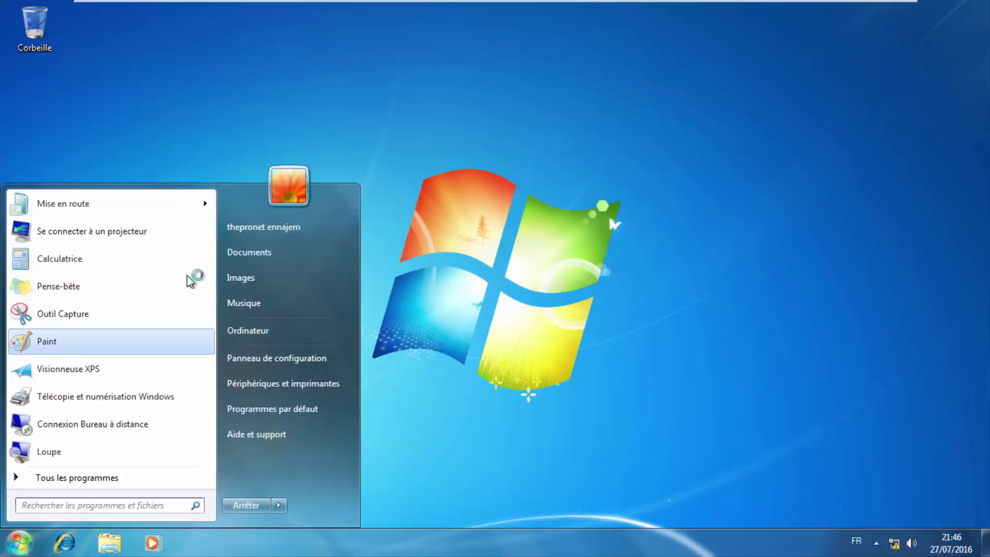
pyautogui.click(212, 77)
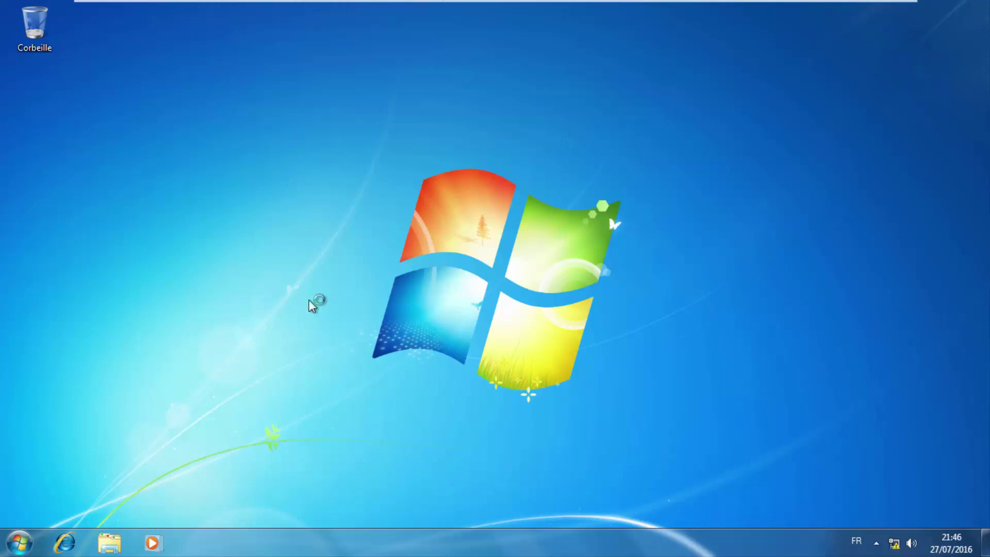
# Refresh the Windows 7 desktop before returning to the Active Directory server.
pyautogui.rightClick(382, 205)
pyautogui.click(427, 247)
pyautogui.moveTo(460, 1)
pyautogui.moveTo(601, 1)
pyautogui.moveTo(550, 2)
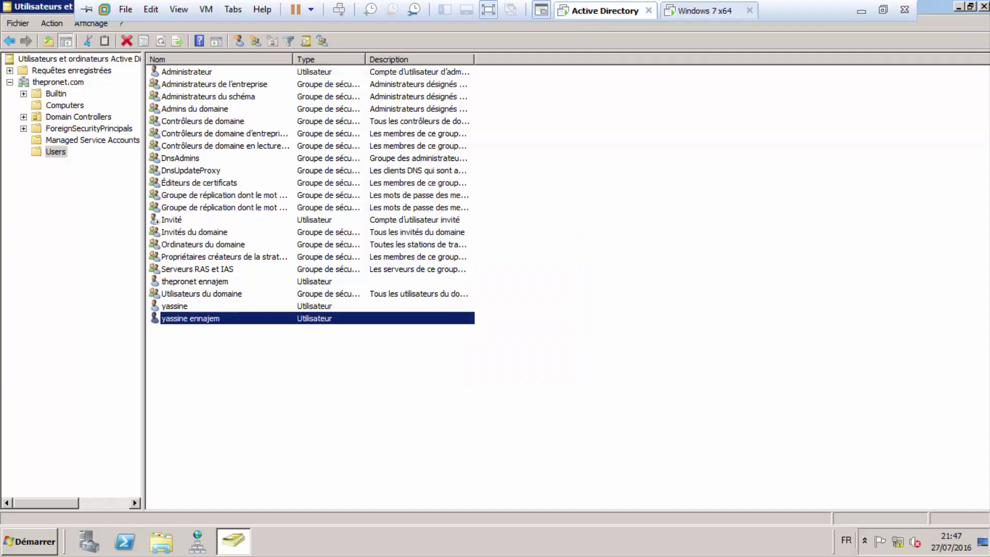
# Close Active Directory Users and Computers, empty the Corbeille confirming with Oui, and refresh the desktop.
pyautogui.click(985, 9)
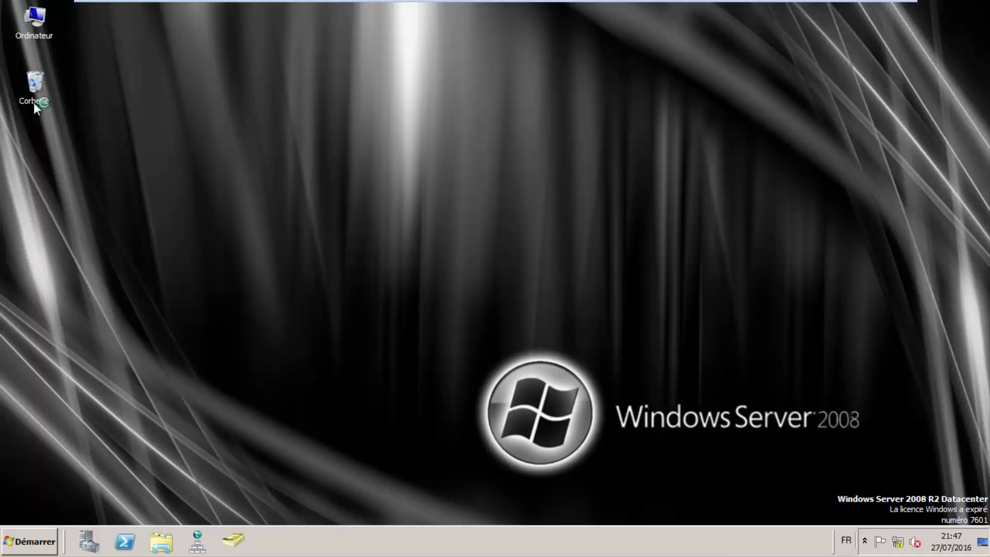
pyautogui.rightClick(37, 85)
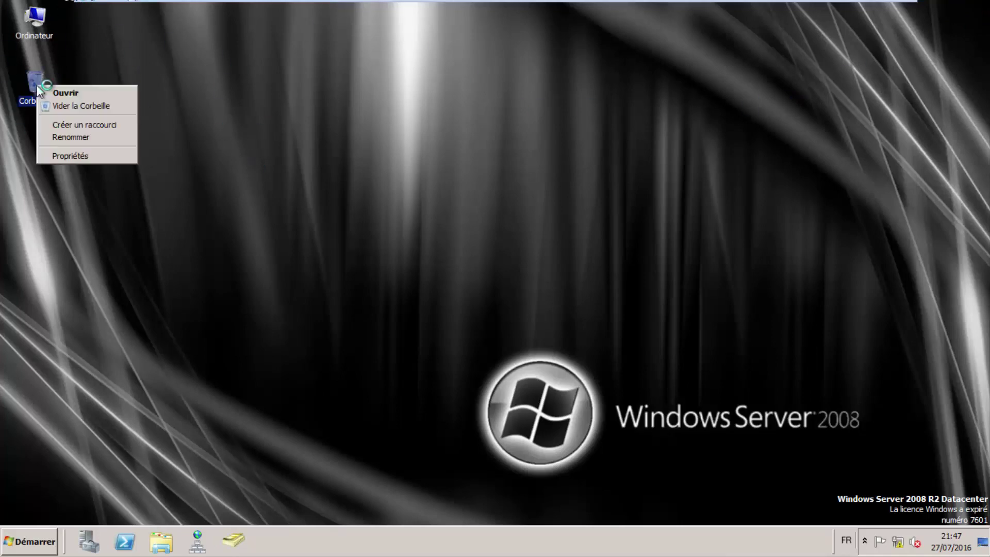
pyautogui.click(56, 106)
pyautogui.click(531, 282)
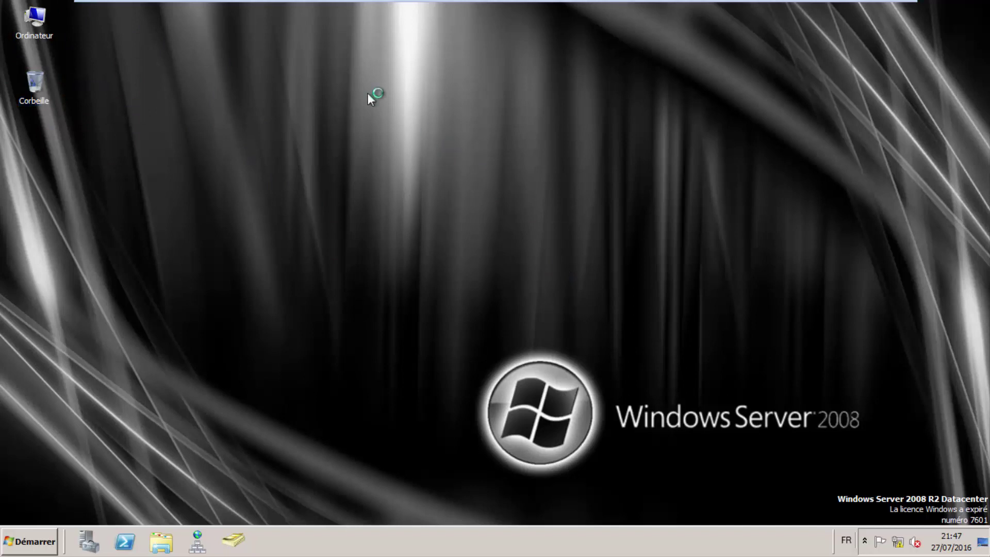
pyautogui.rightClick(341, 83)
pyautogui.click(380, 118)
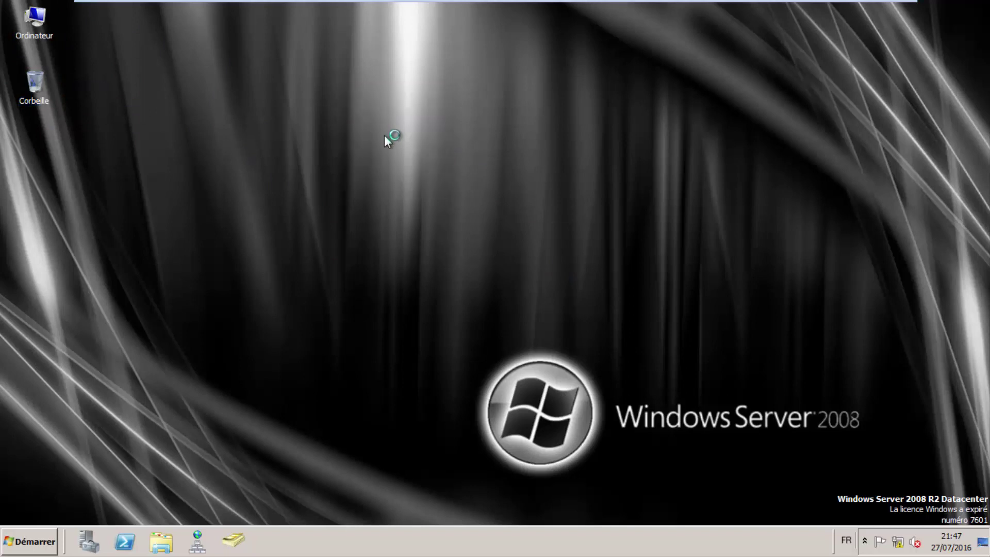